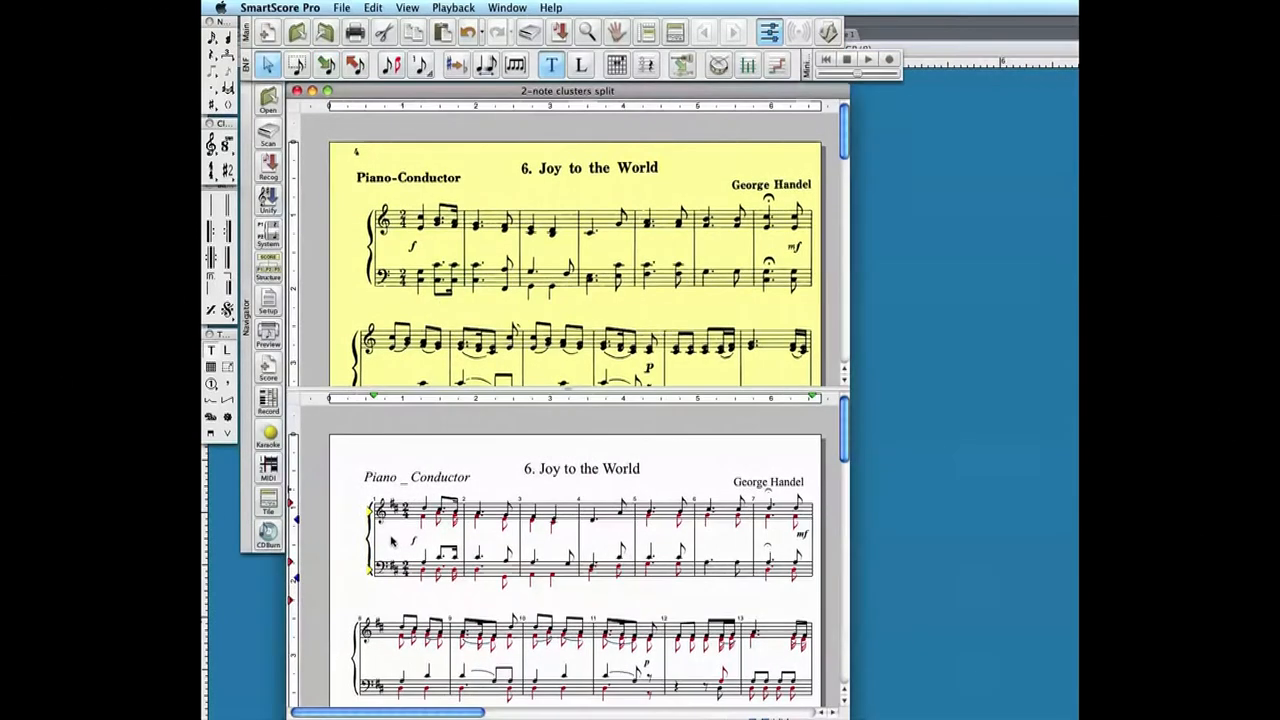
- Open the System Manager and insert a new part below PianoR in the Super system
left_click(279, 242)
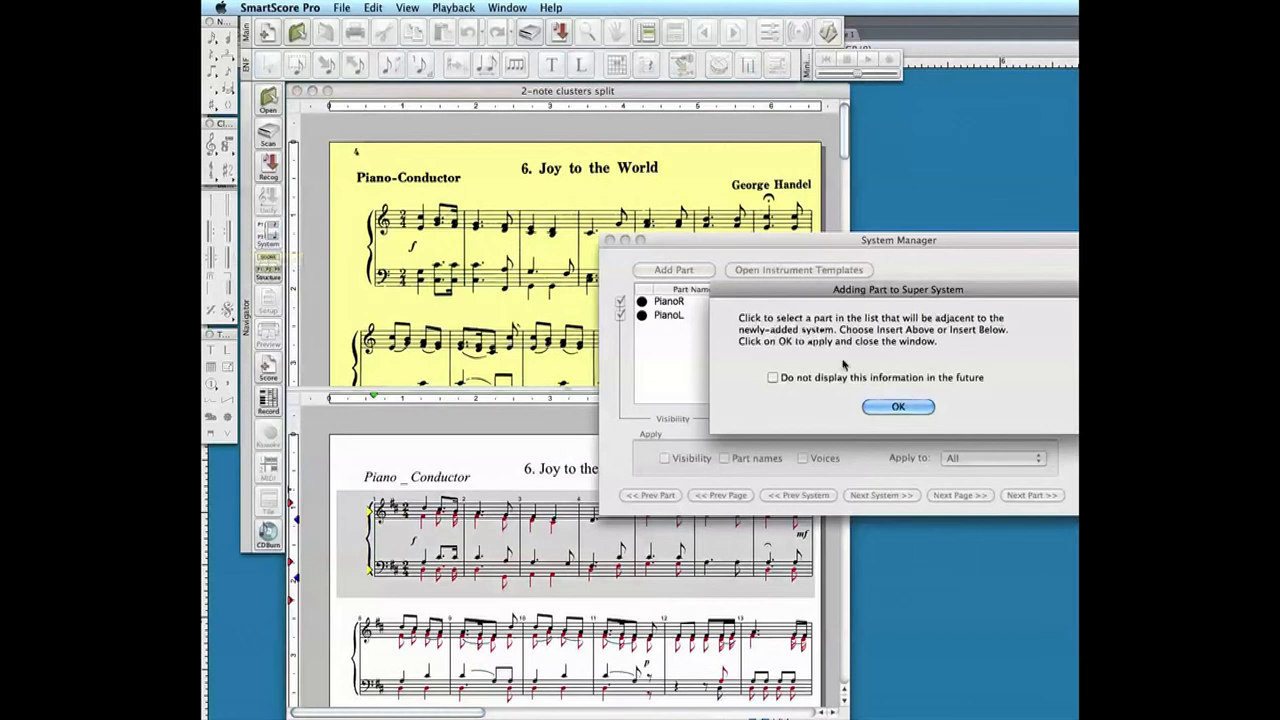
left_click(897, 408)
left_click_drag(951, 246, 659, 141)
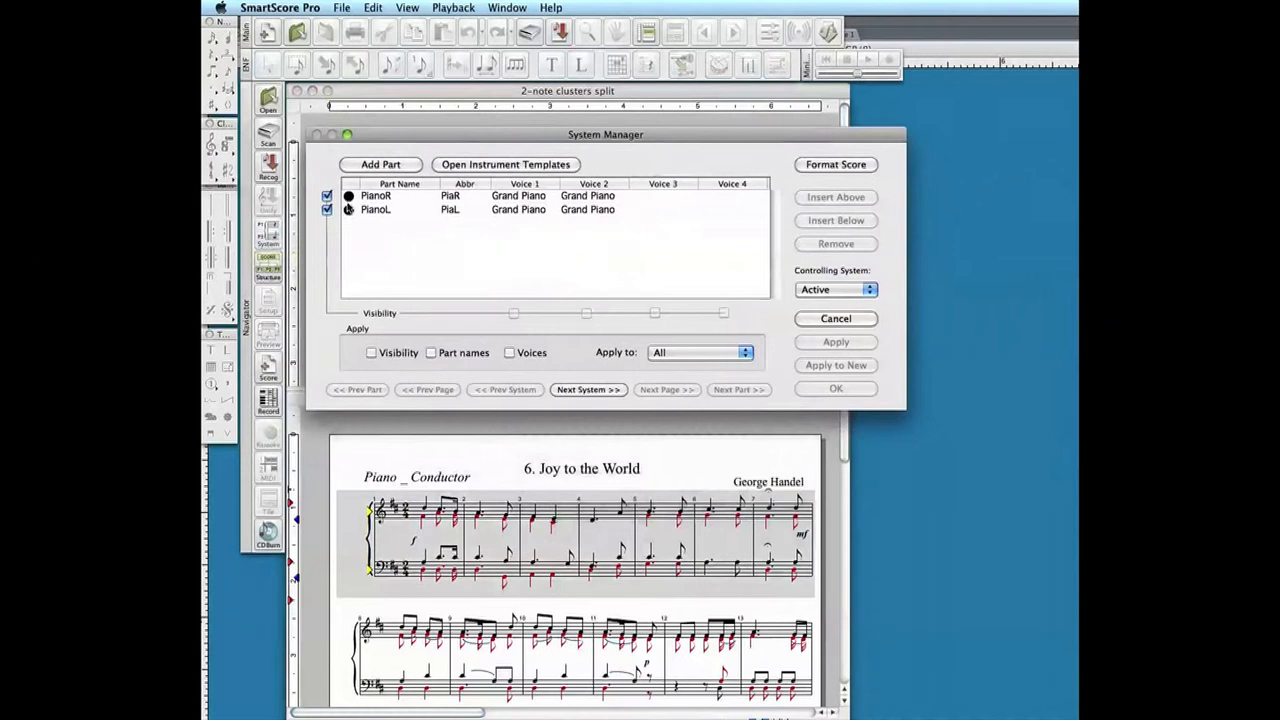
left_click(838, 290)
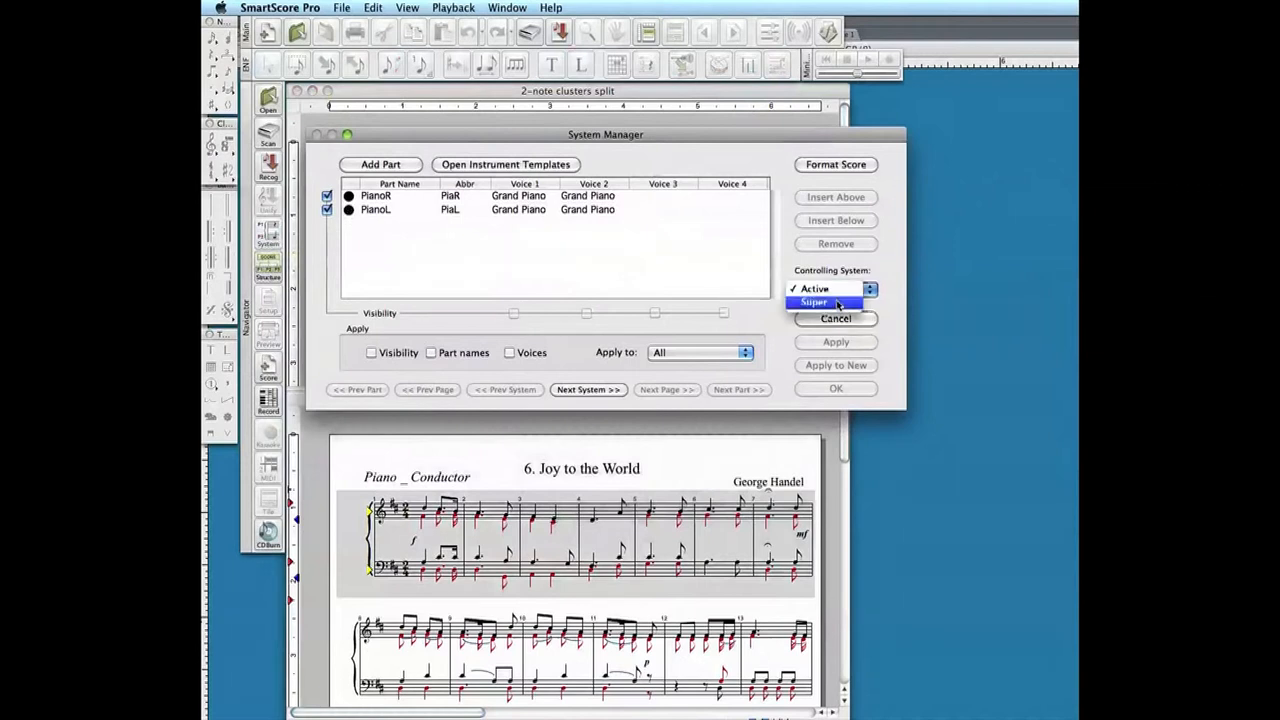
left_click(838, 305)
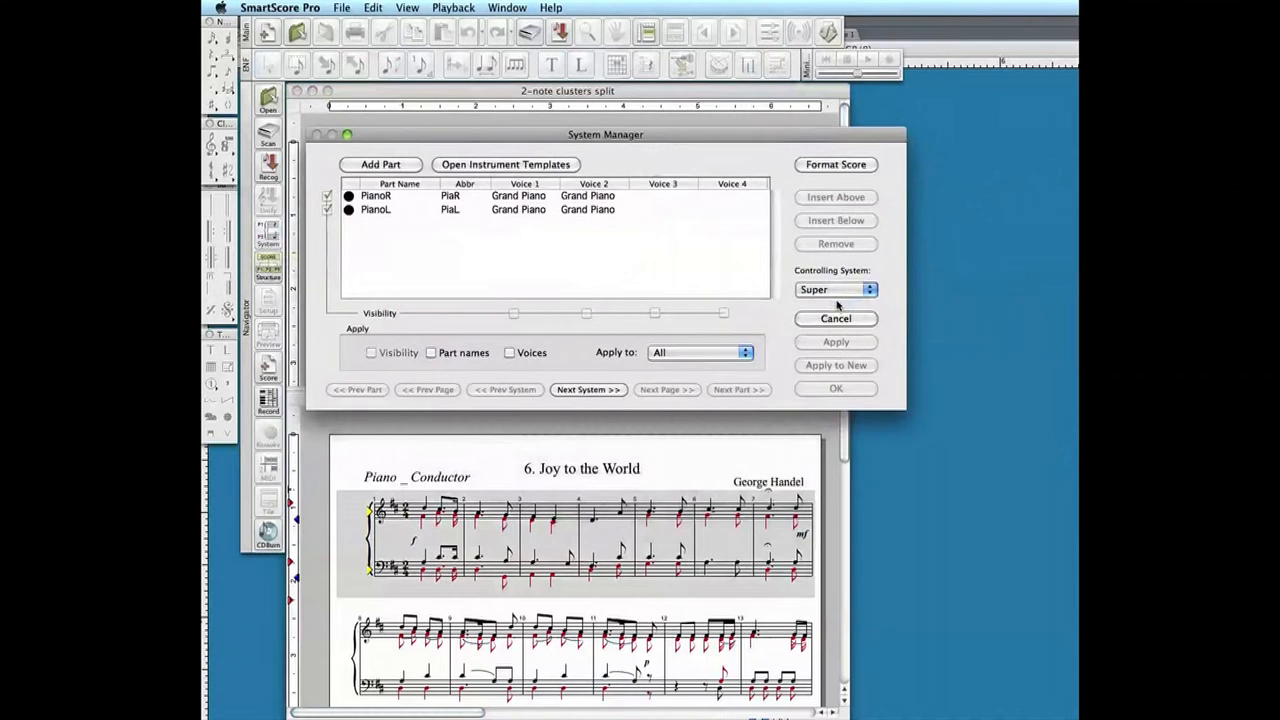
left_click(348, 197)
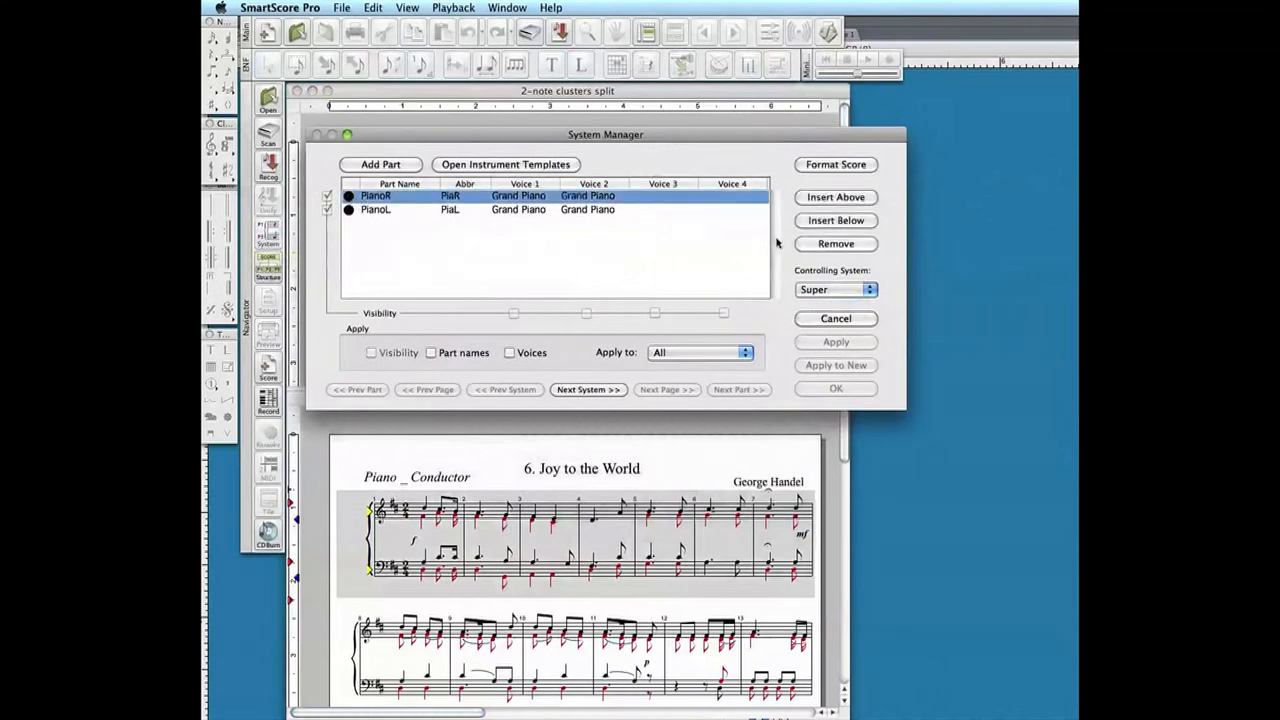
left_click(862, 222)
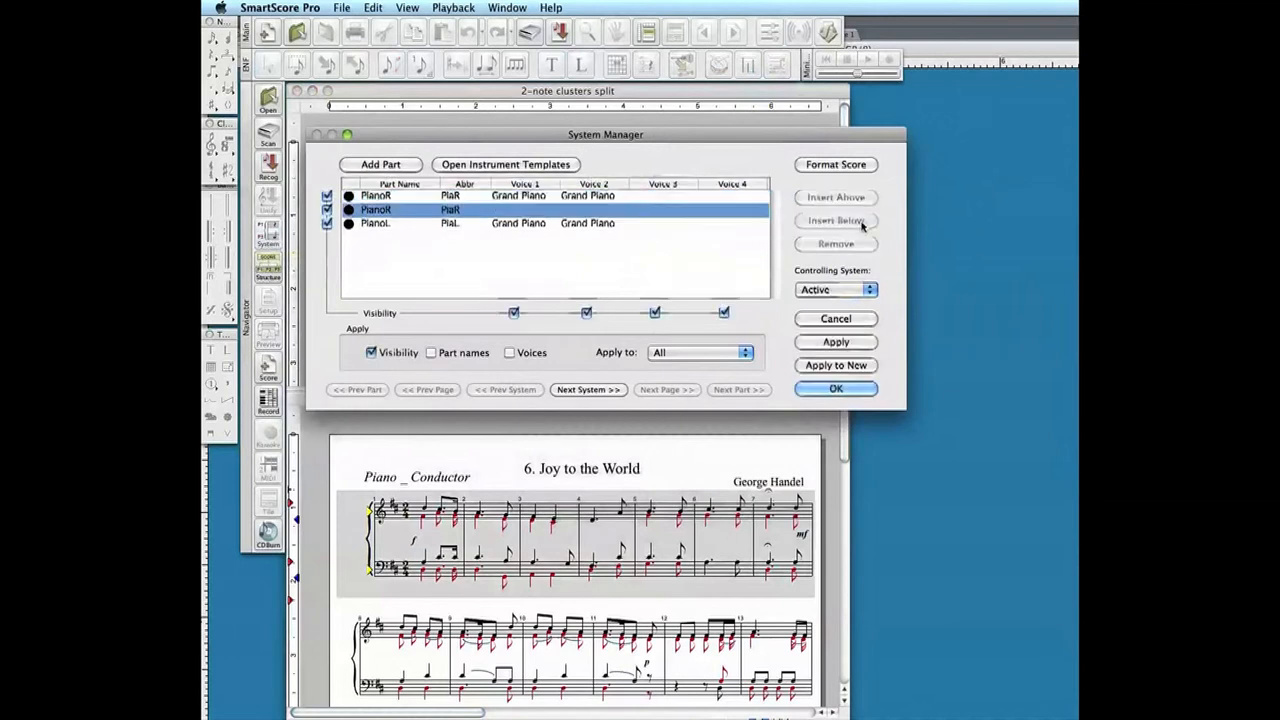
- Insert another new part below PianoL in the Super system, and apply the new system structure to the score
left_click(838, 289)
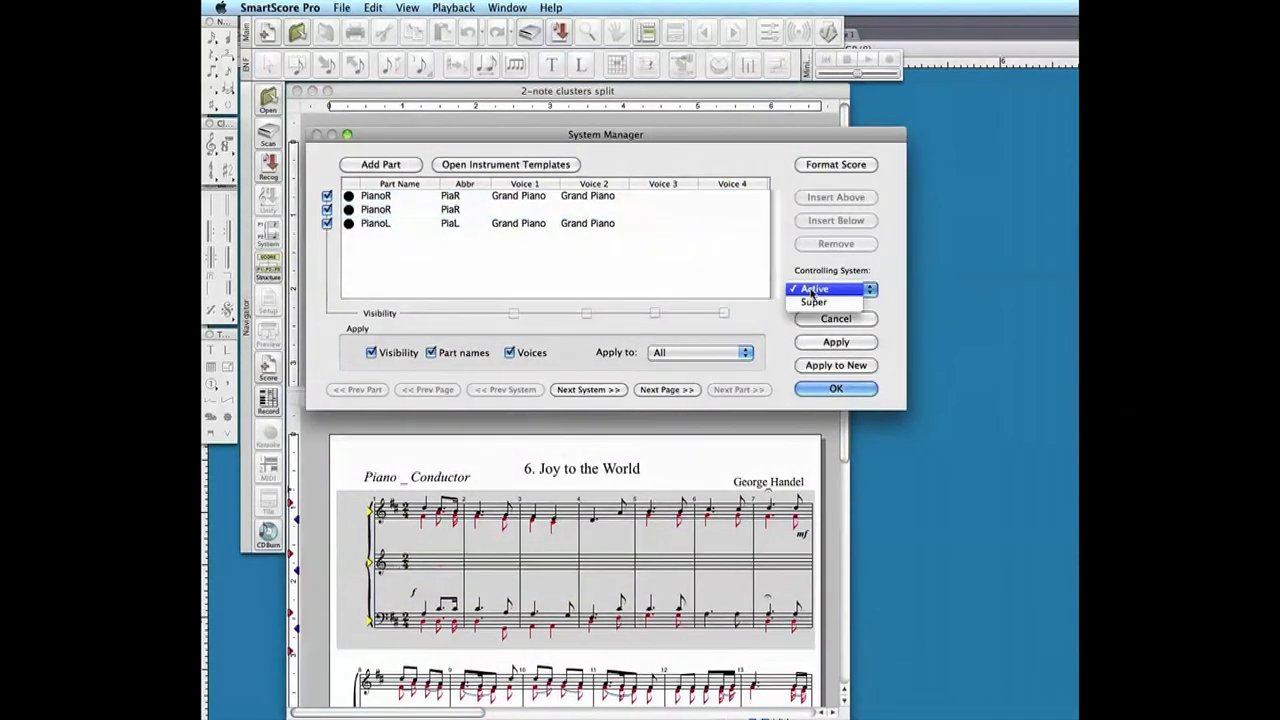
left_click(816, 302)
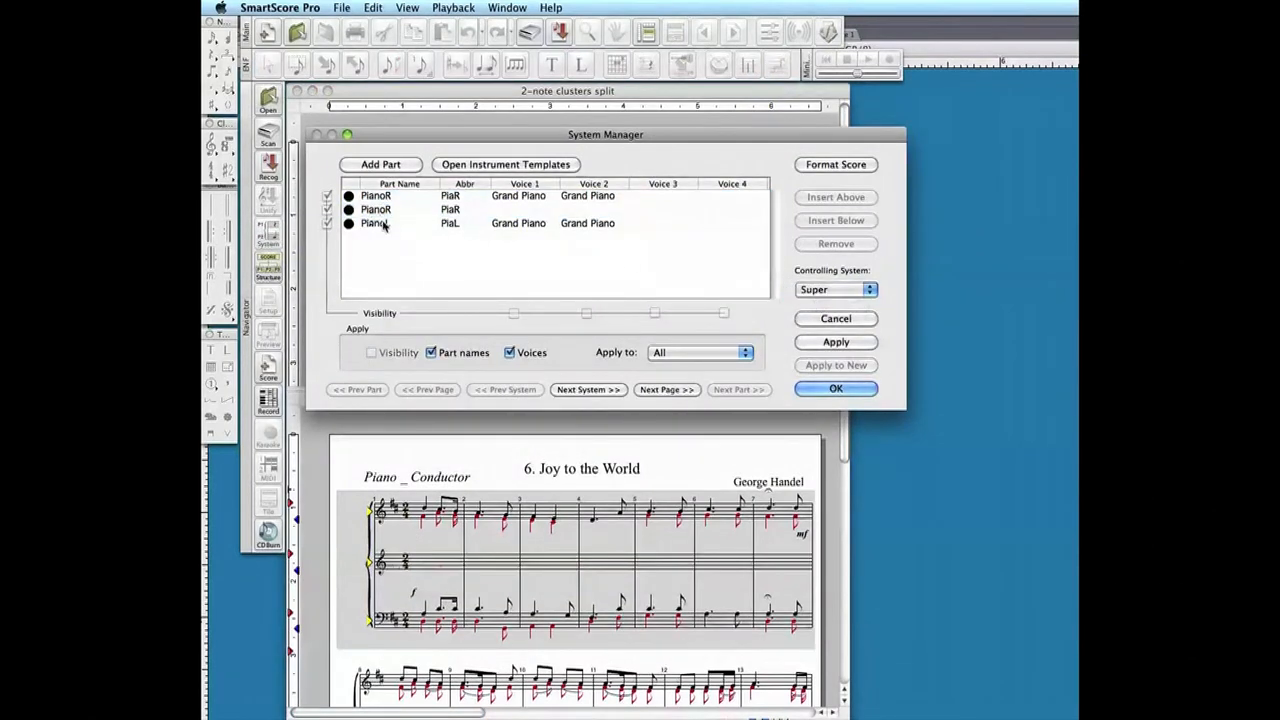
left_click(348, 225)
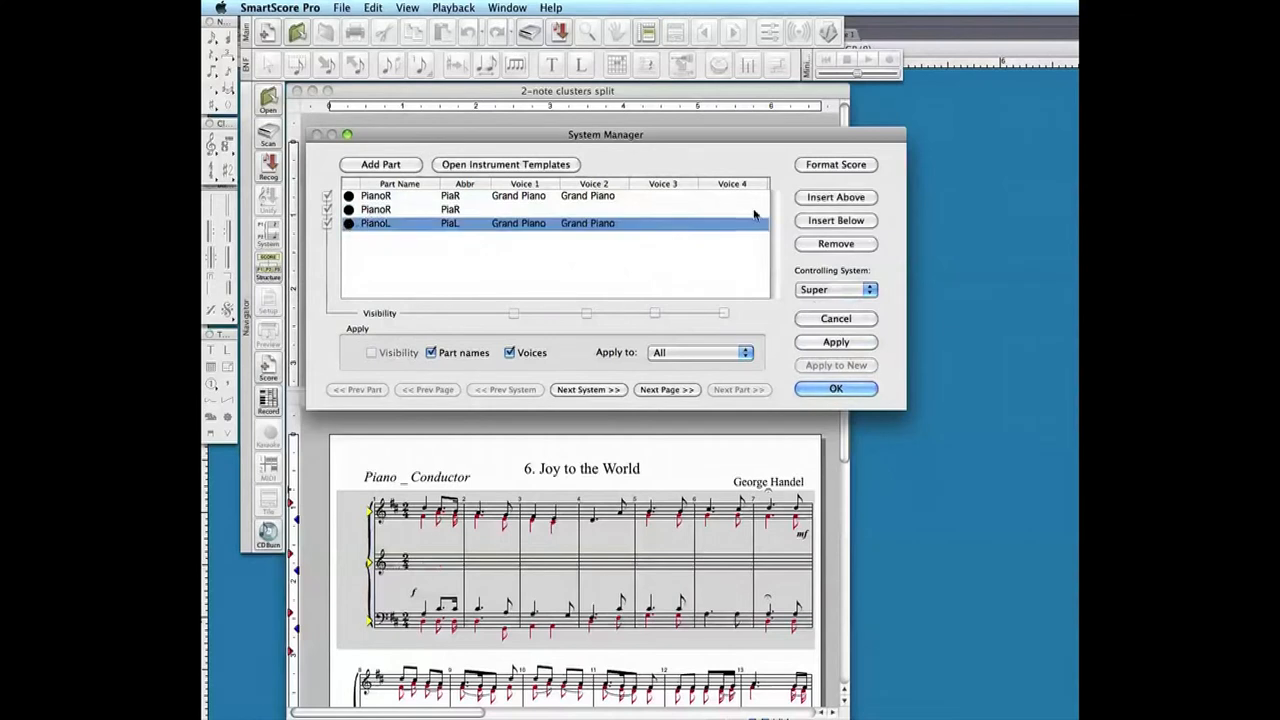
left_click(830, 221)
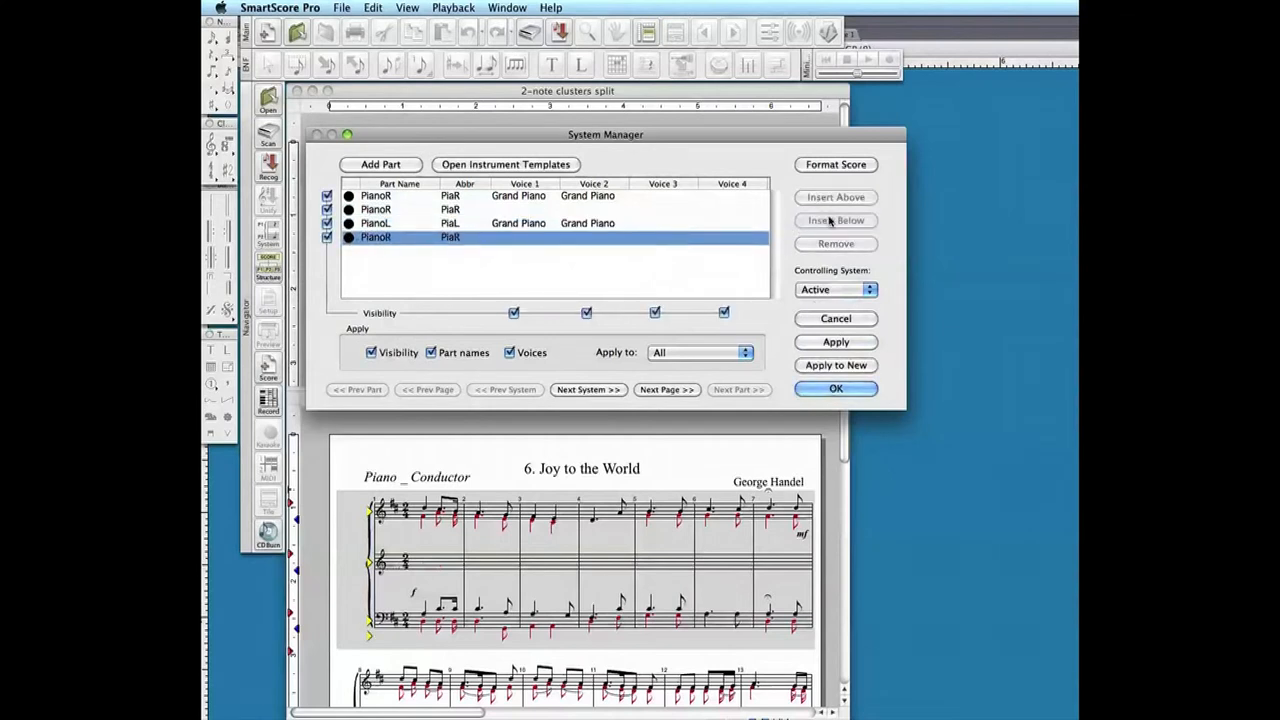
left_click(838, 342)
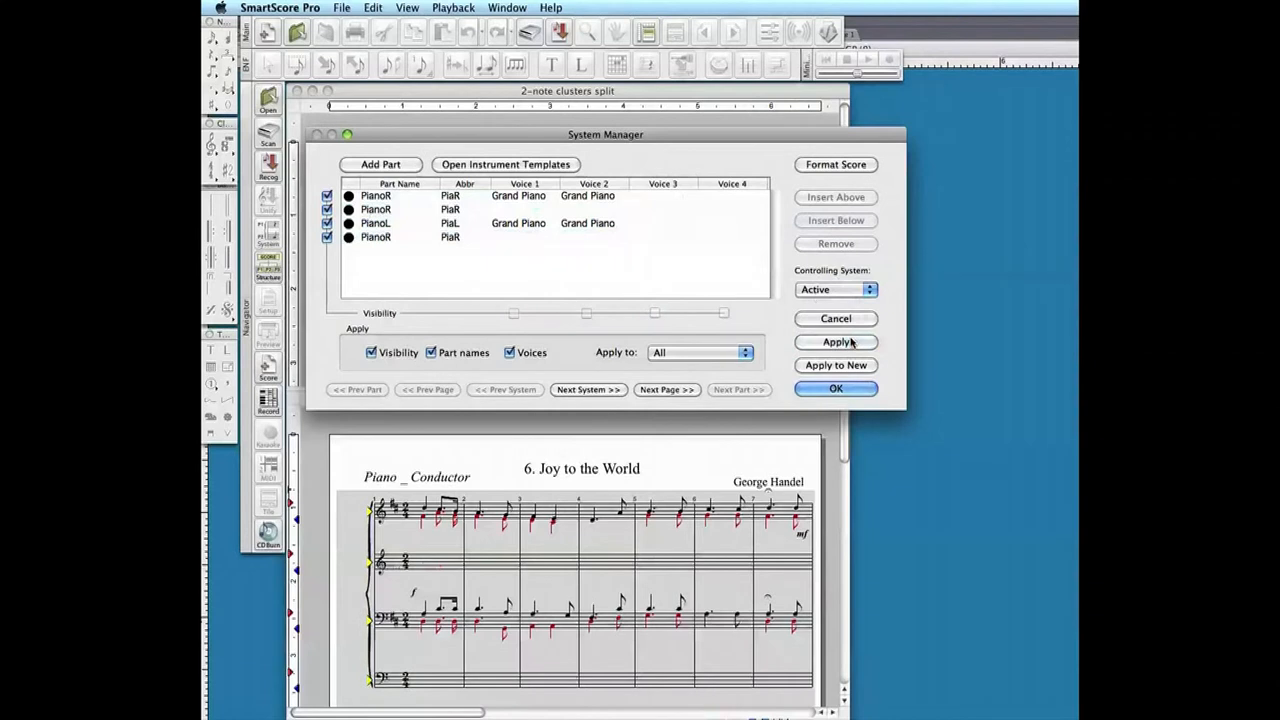
left_click(836, 389)
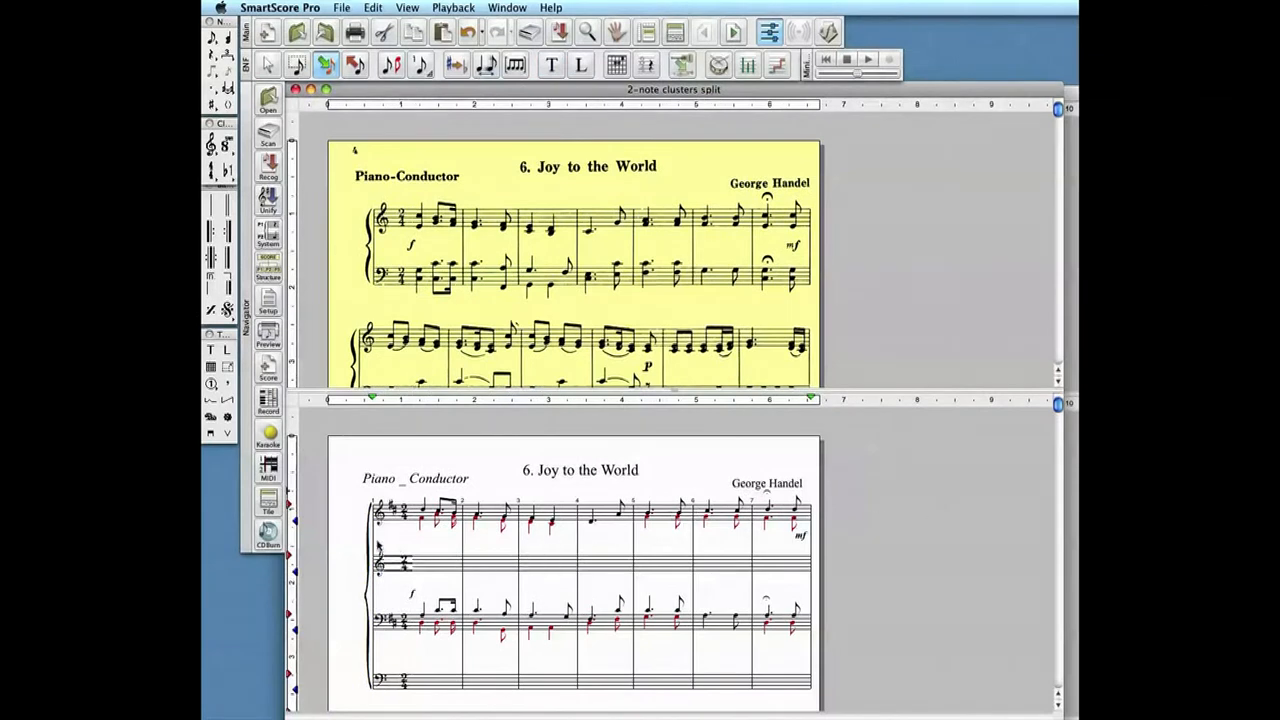
- Copy the two-sharp key signature from the top staff onto the newly added empty staves
right_click(391, 513)
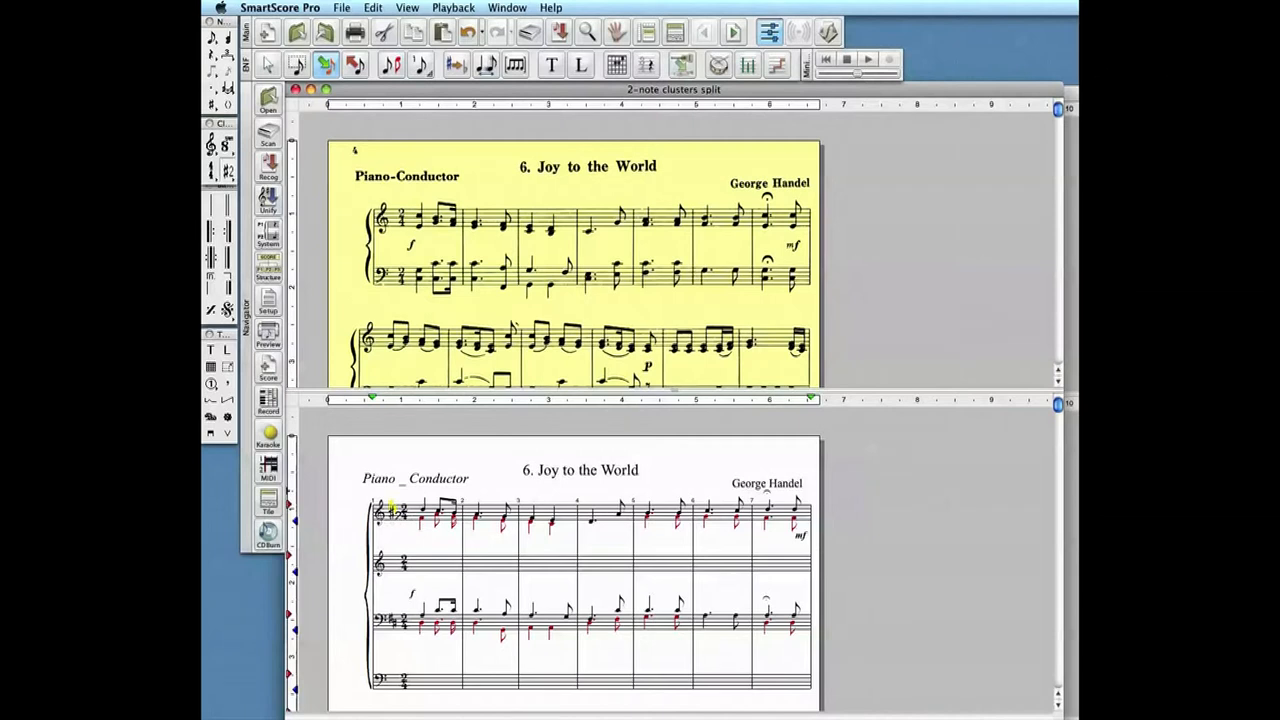
left_click(390, 562)
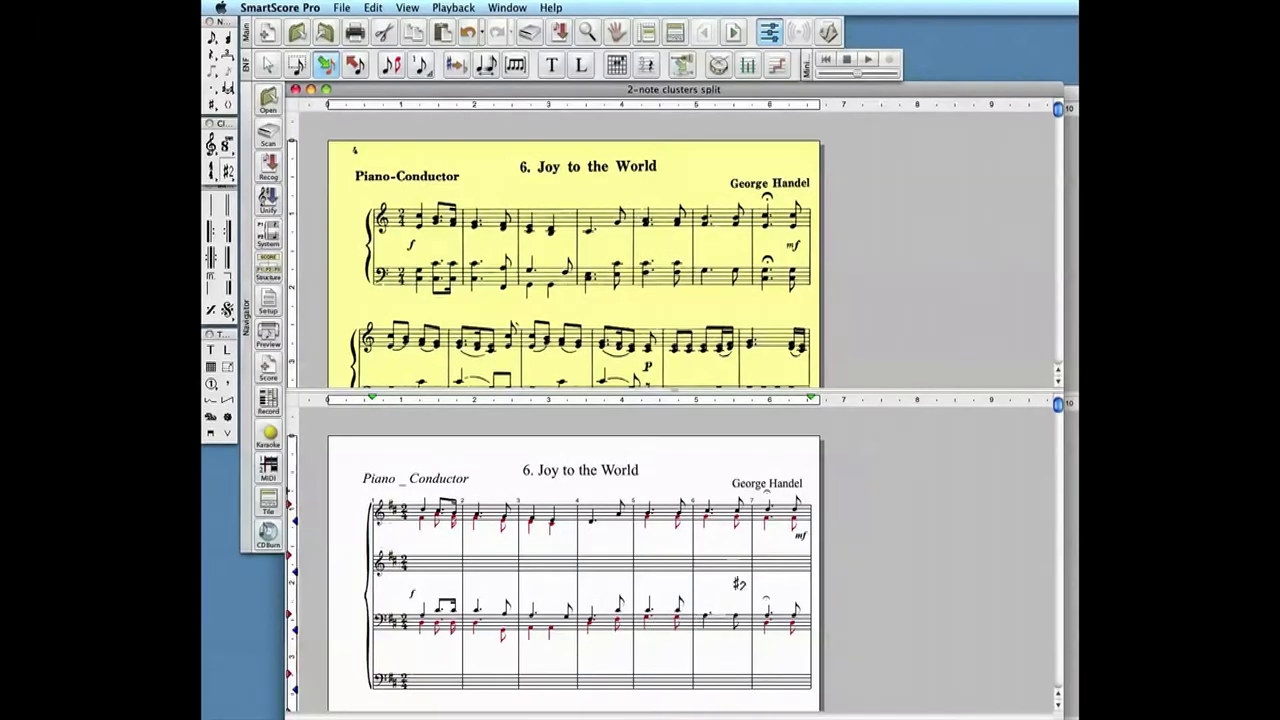
scroll(573, 250, "down", 5)
scroll(738, 583, "down", 10)
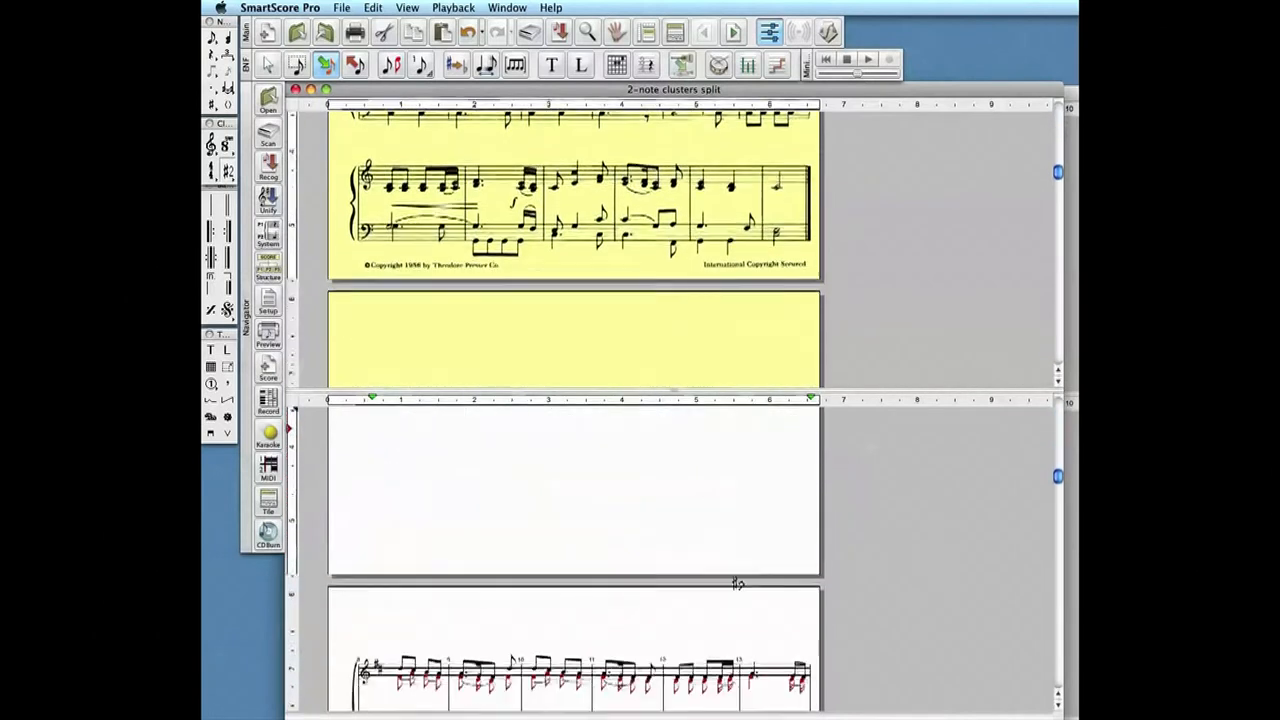
scroll(731, 585, "down", 2)
scroll(734, 586, "up", 8)
scroll(734, 586, "up", 10)
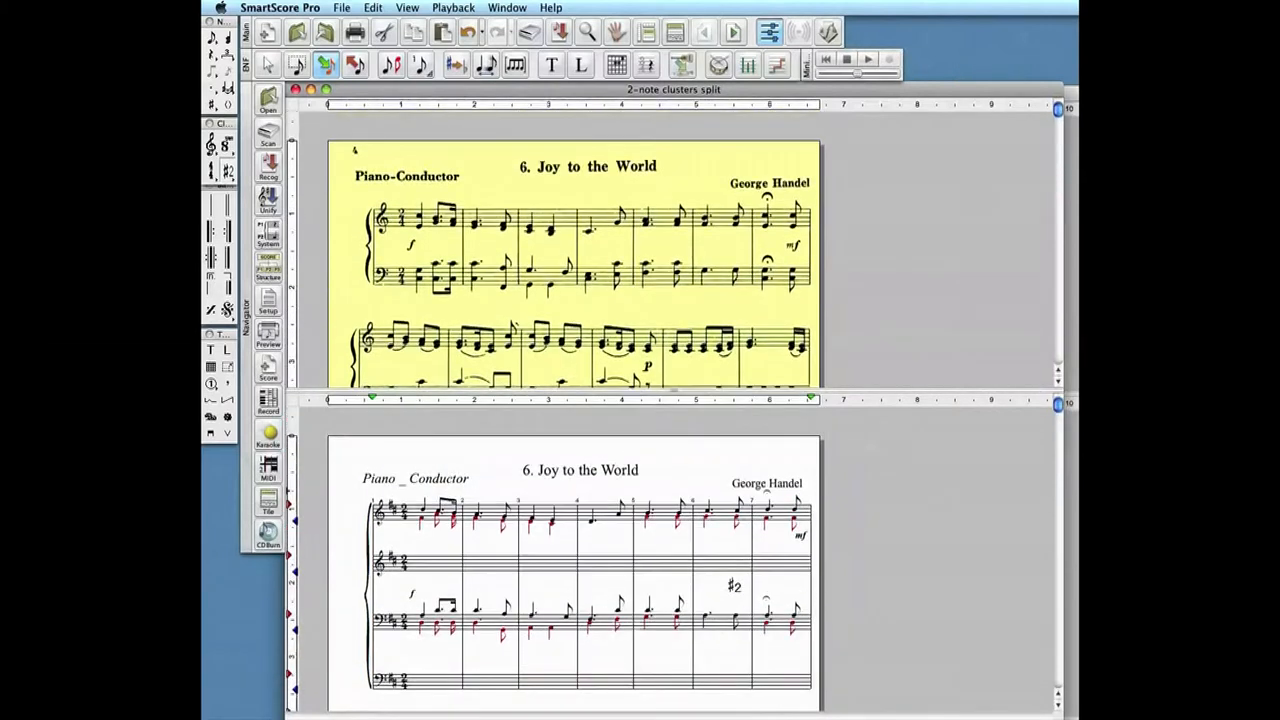
scroll(734, 586, "down", 1)
scroll(734, 586, "up", 1)
- Enlarge the recognized score's view and copy the red second-voice notes from the top treble staff onto the treble staff below it
left_click_drag(672, 396, 679, 341)
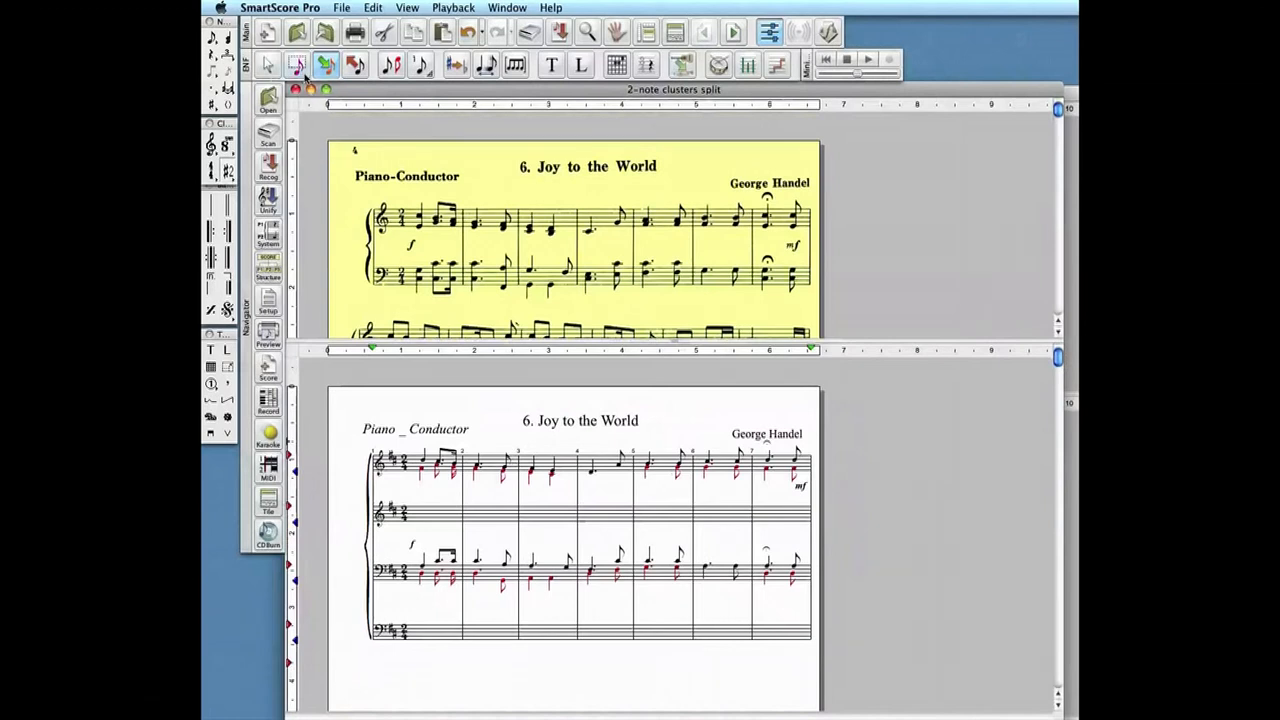
left_click(298, 67)
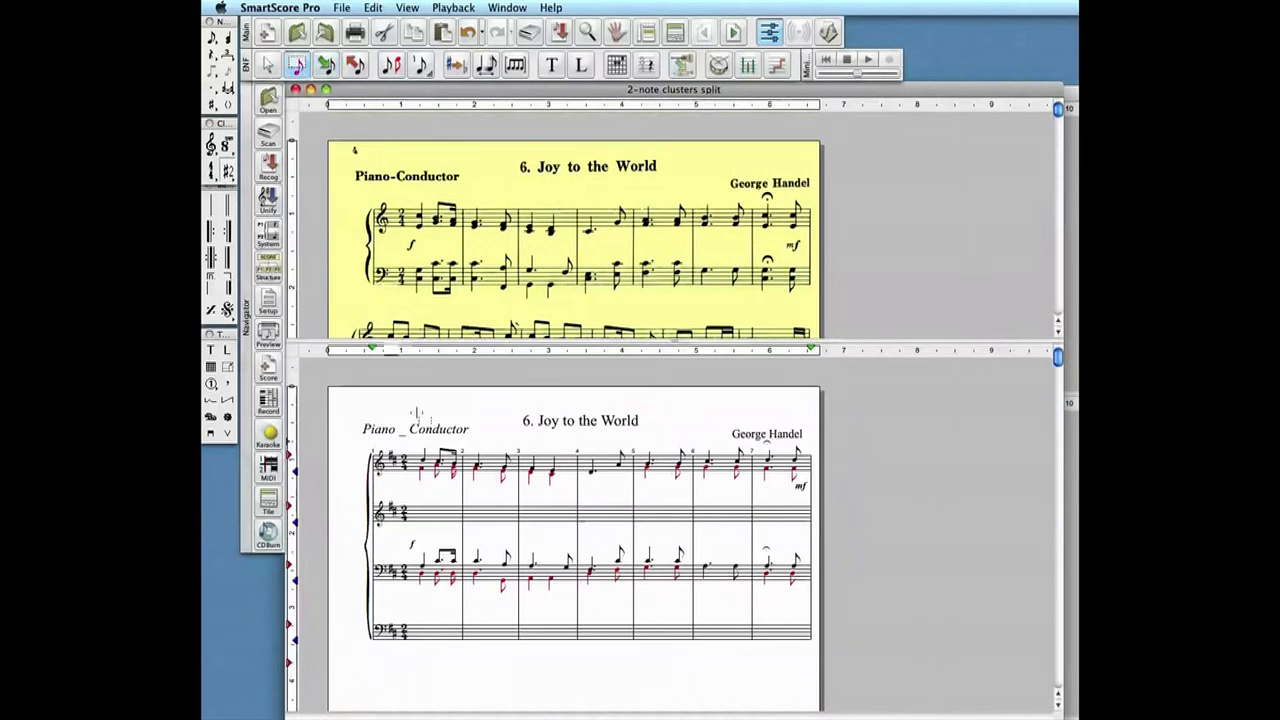
left_click_drag(414, 487, 749, 512)
- Move the red second-voice notes of the first system's upper bass staff to the empty bass staff below it
left_click_drag(413, 600, 803, 590)
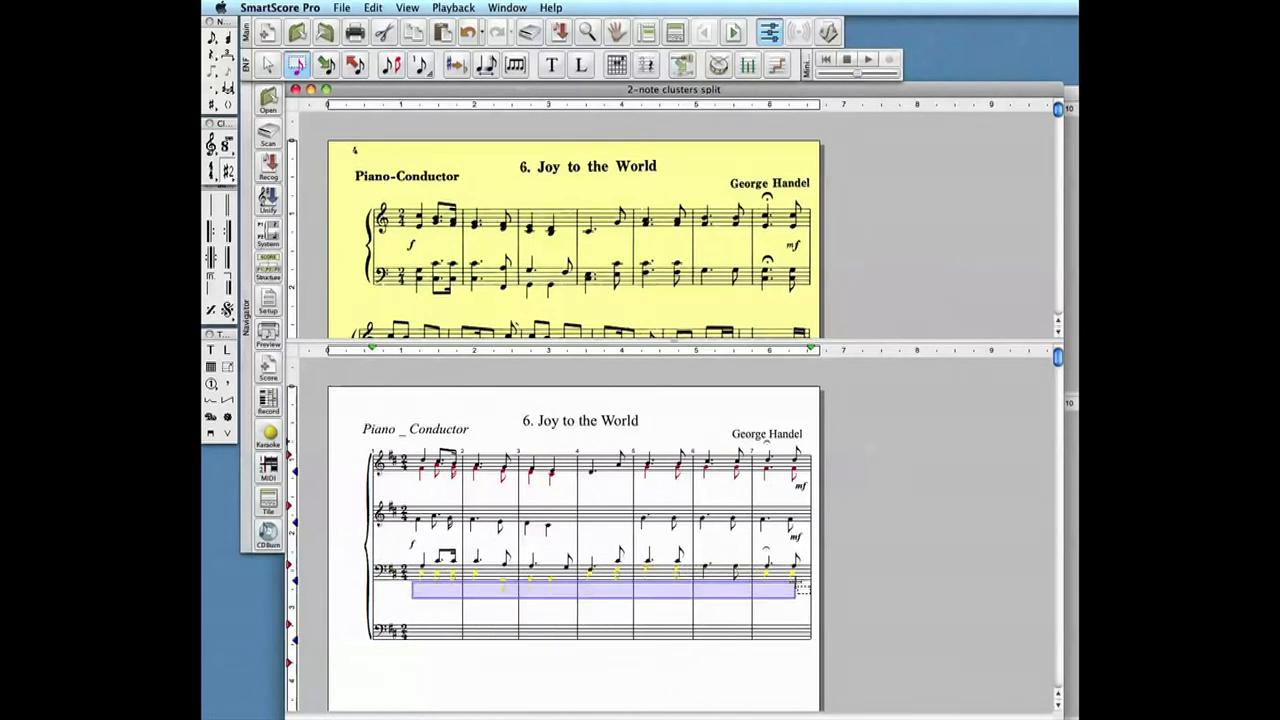
key("Delete")
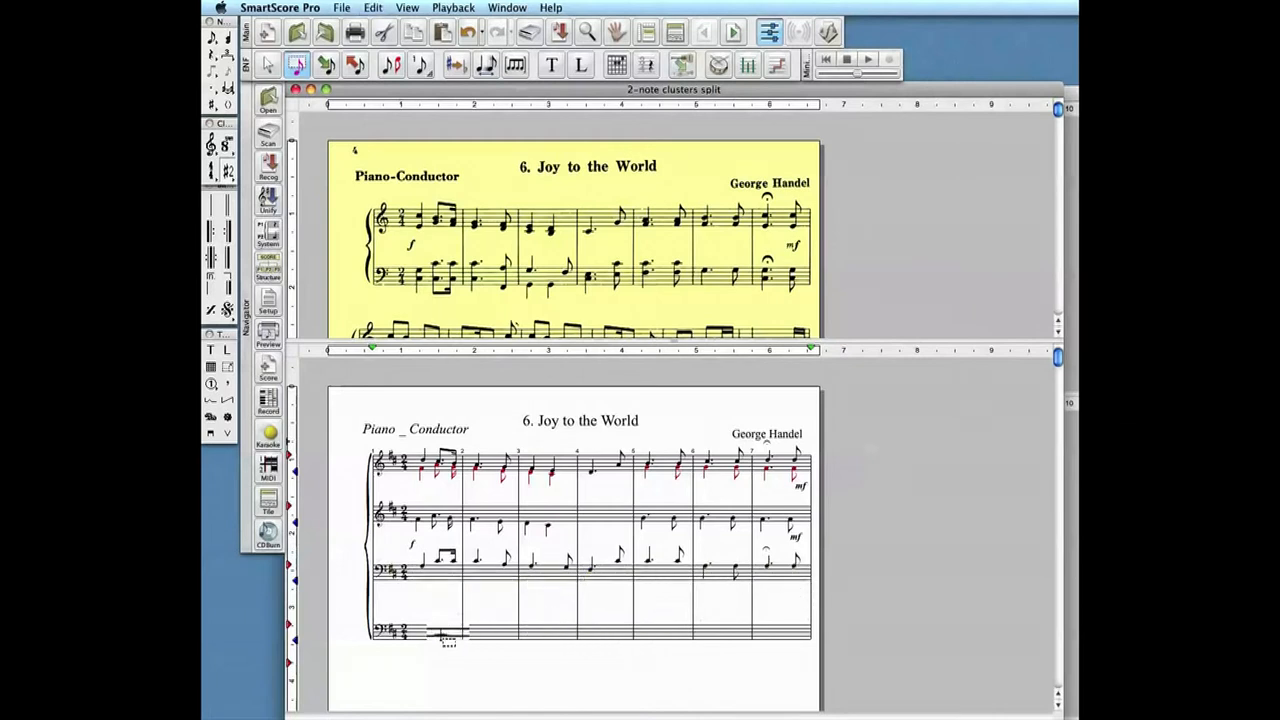
key("Escape")
left_click(422, 642)
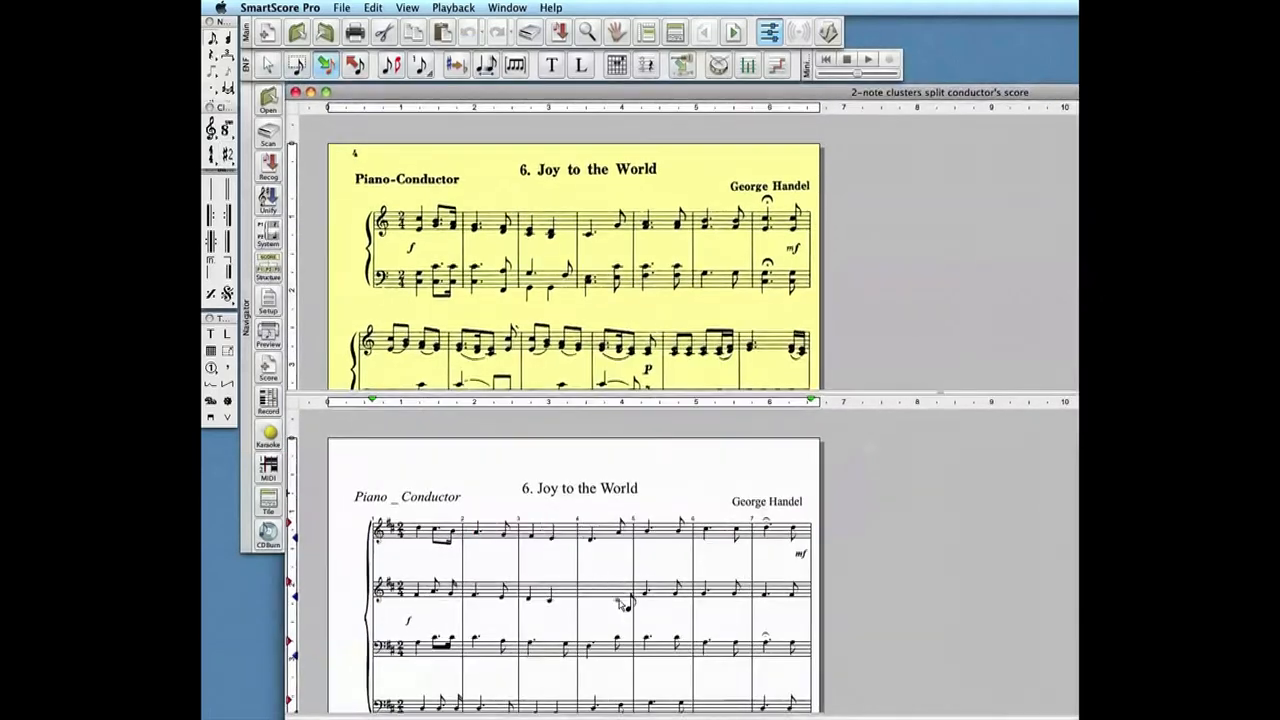
- Look through the pages of the four-staff conductor's score and compare them with the scanned original
scroll(622, 603, "down", 5)
scroll(632, 583, "down", 5)
scroll(622, 588, "down", 5)
scroll(622, 588, "down", 5)
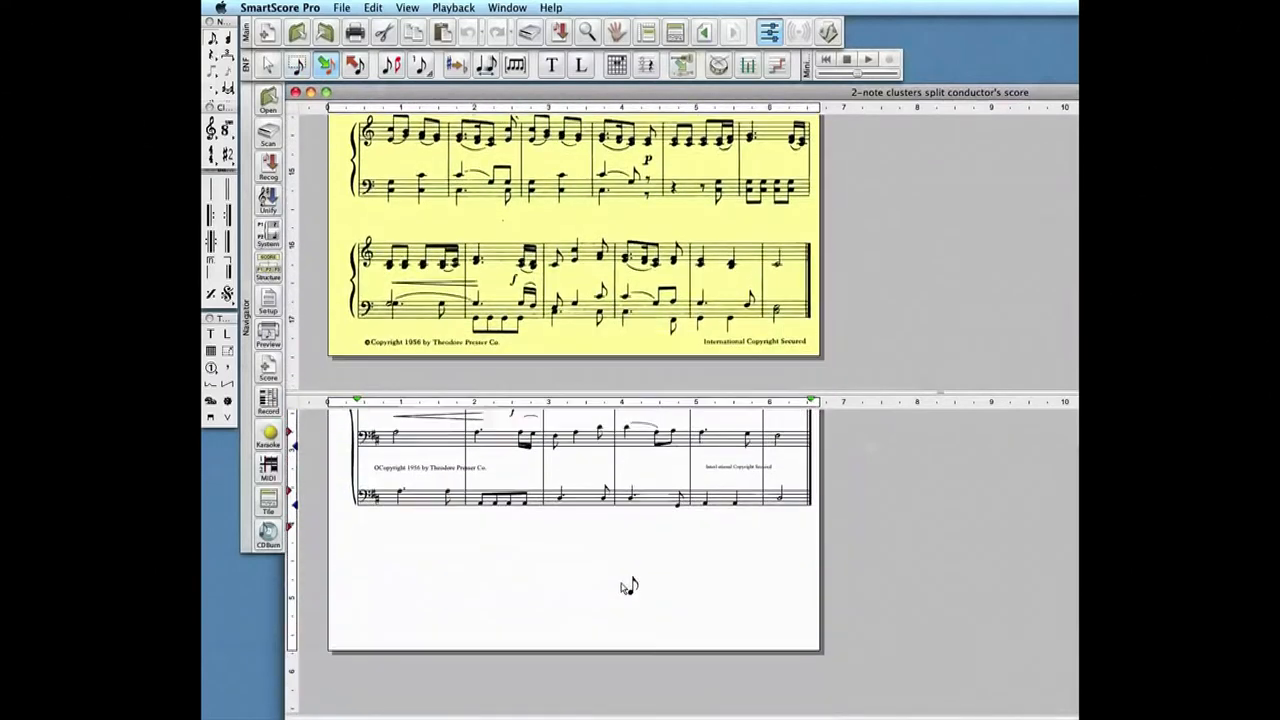
scroll(627, 587, "down", 5)
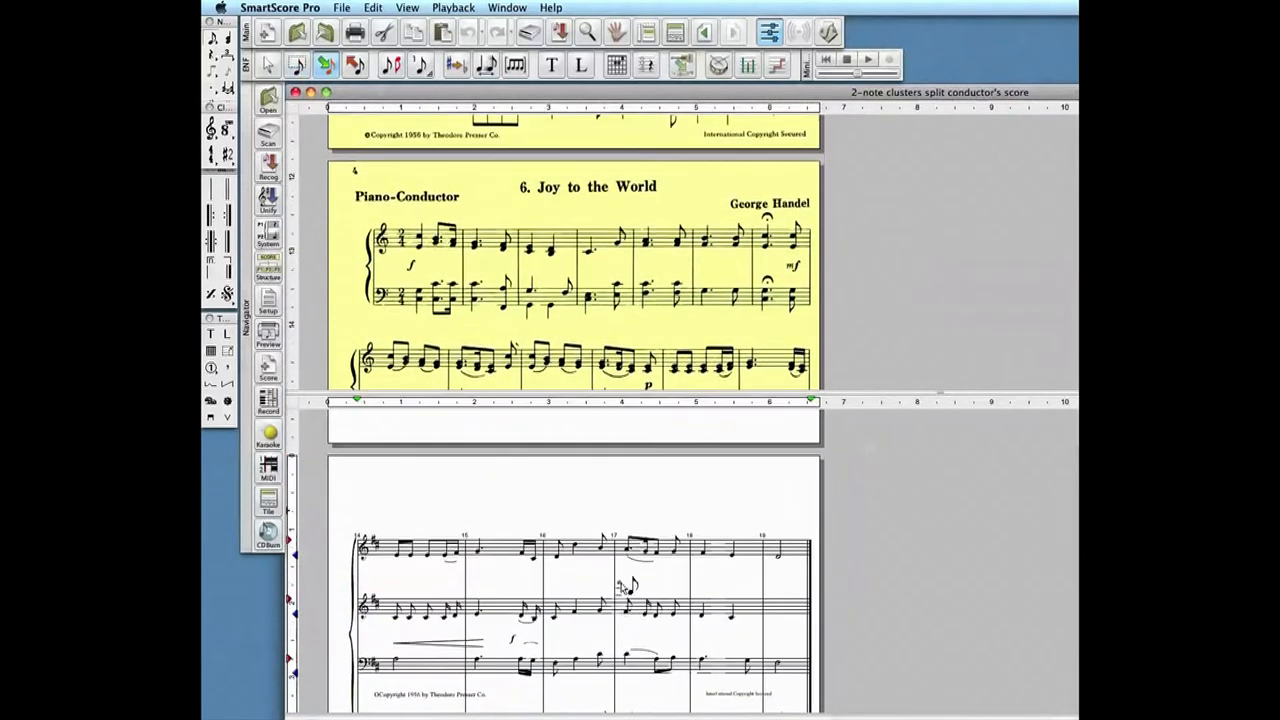
scroll(627, 587, "down", 5)
scroll(627, 587, "up", 6)
scroll(627, 587, "down", 3)
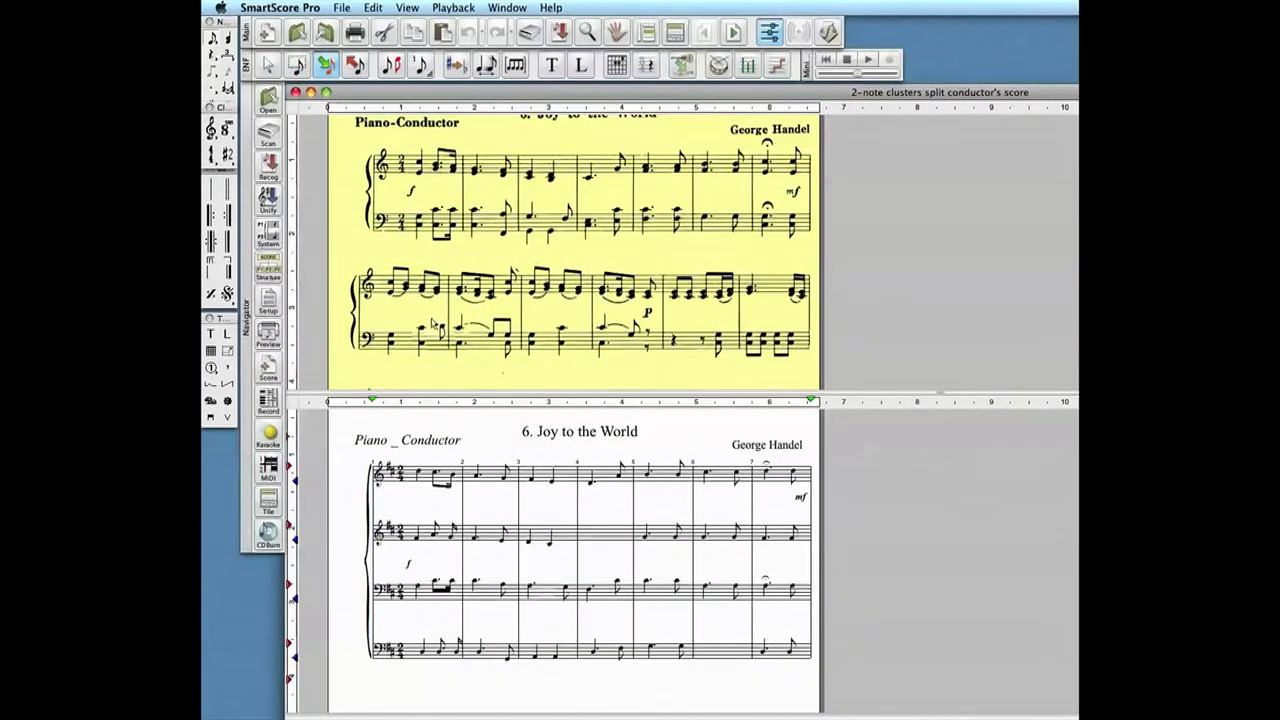
scroll(447, 337, "up", 2)
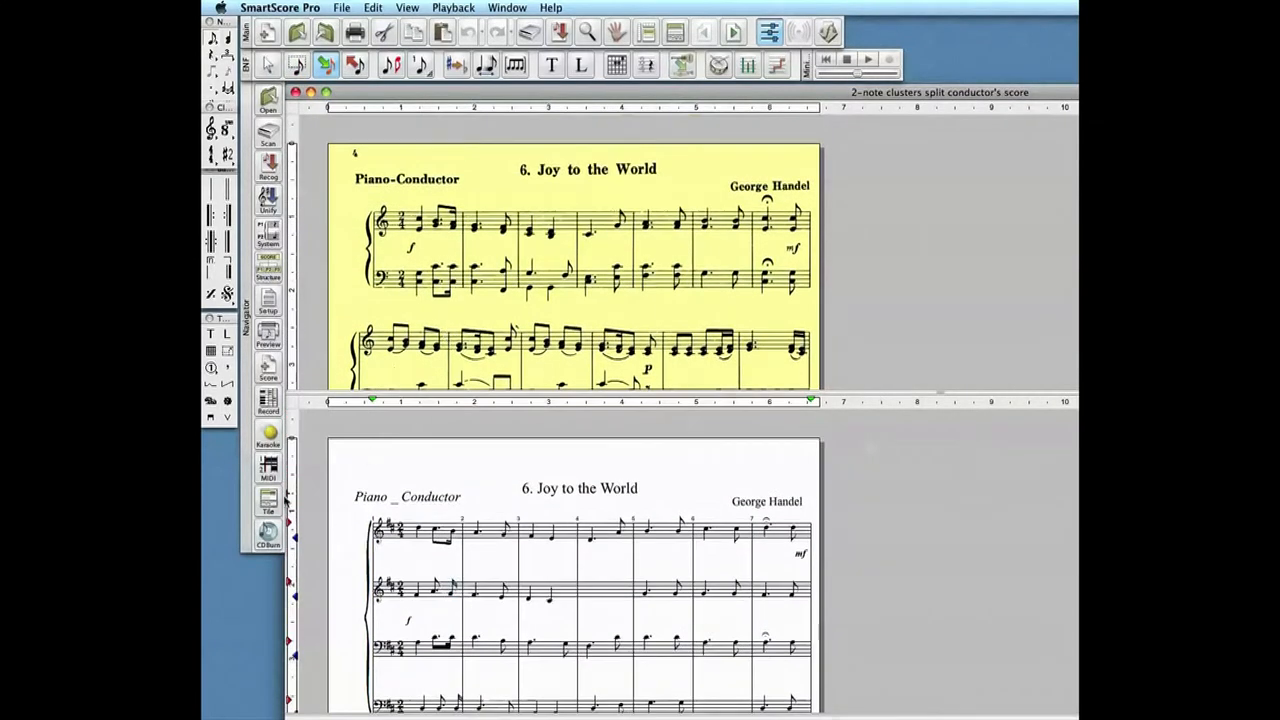
- Collapse the scanned original's view and set the document's page margins to Center on Page
left_click_drag(942, 397, 871, 137)
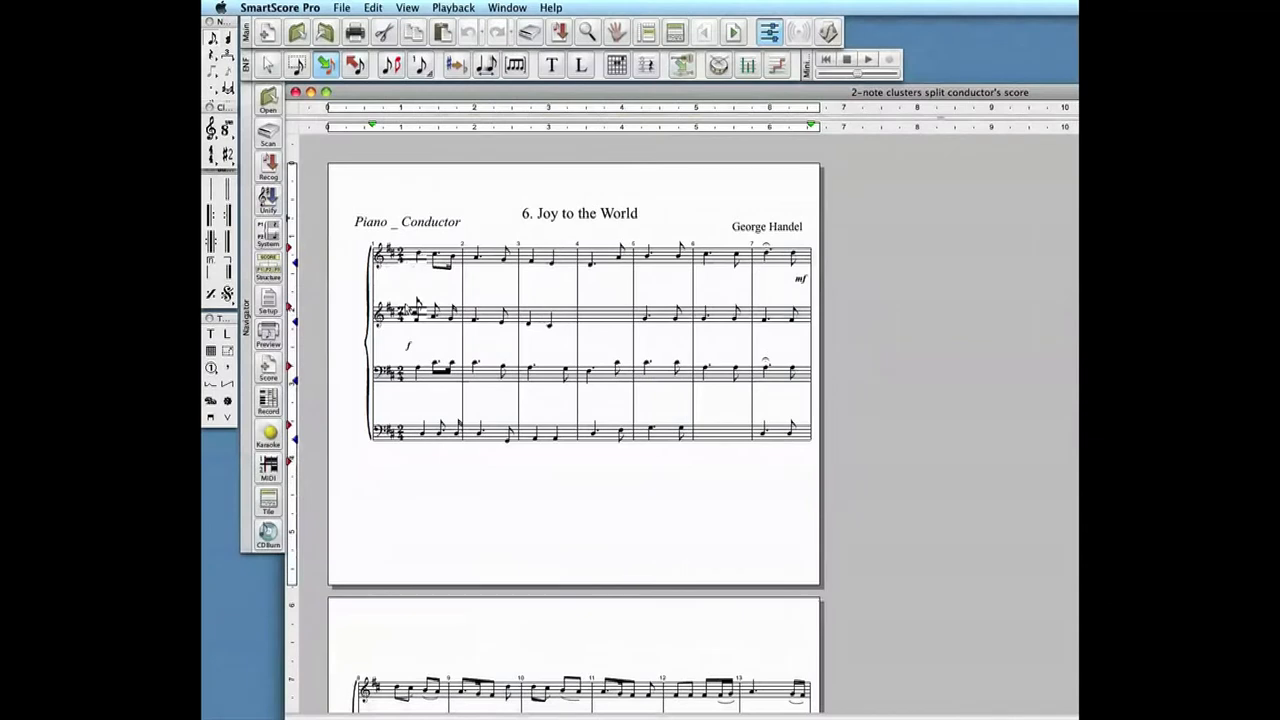
left_click(270, 303)
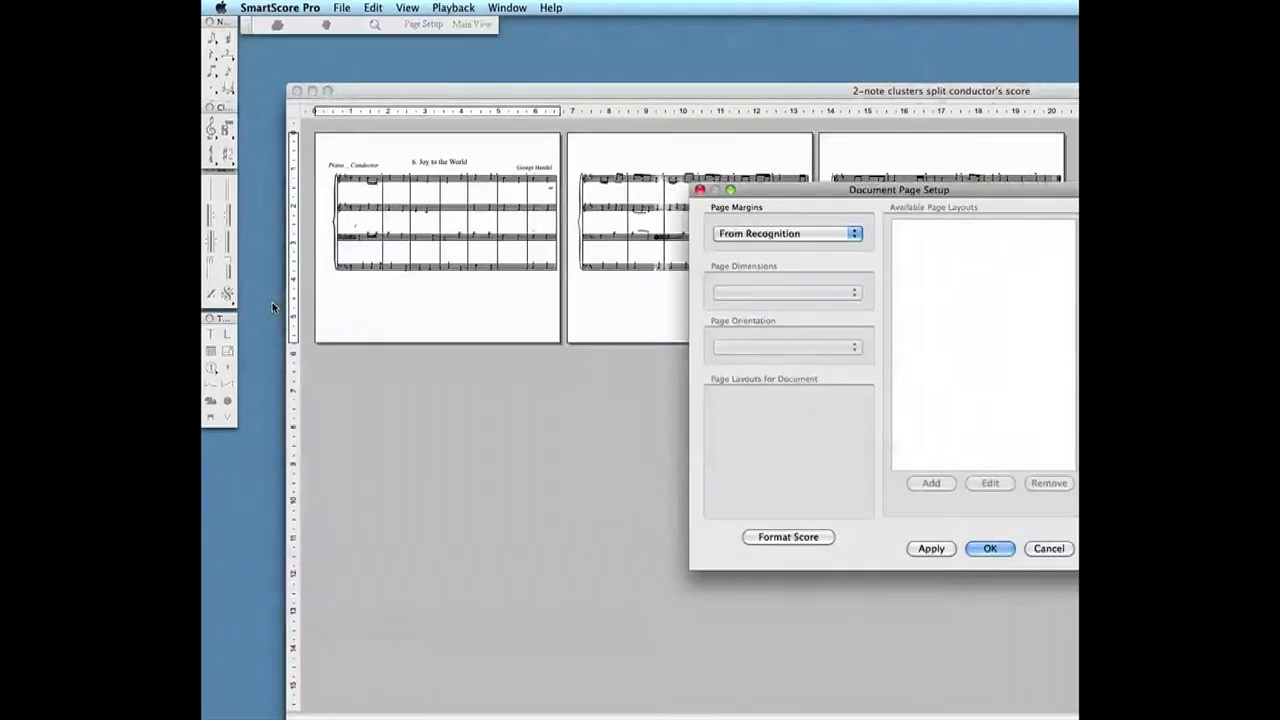
left_click(804, 235)
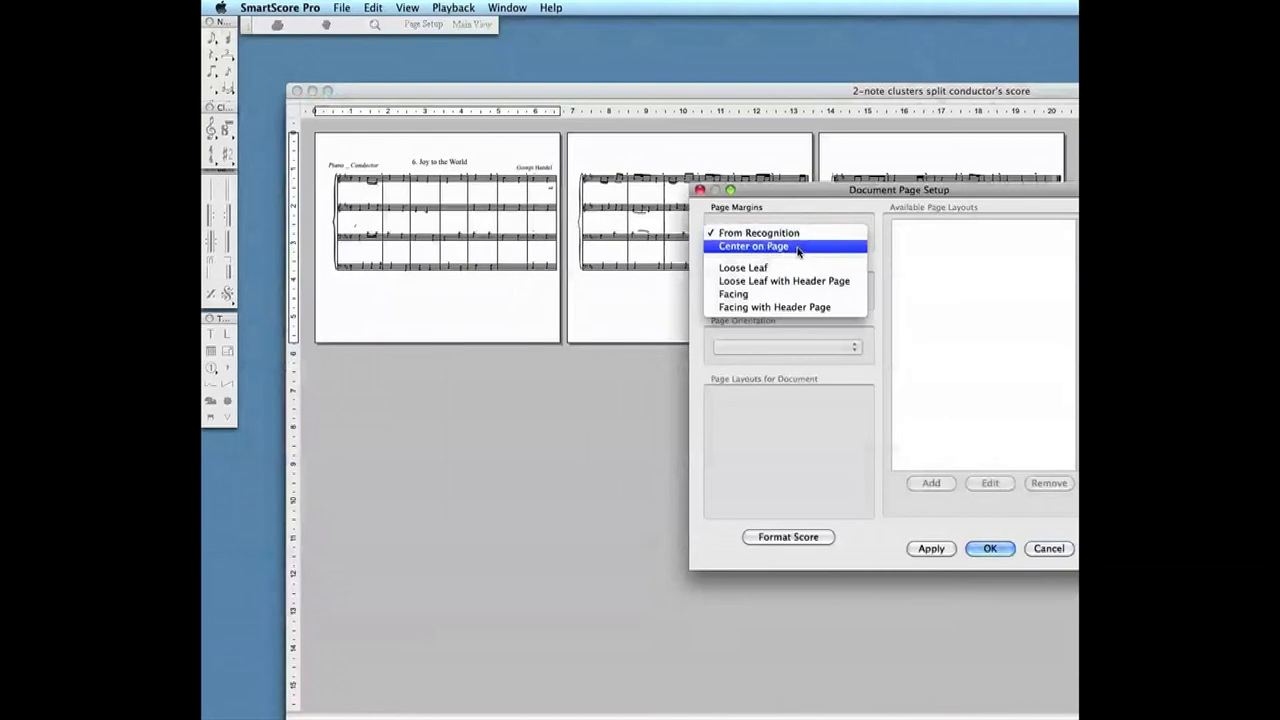
left_click(798, 247)
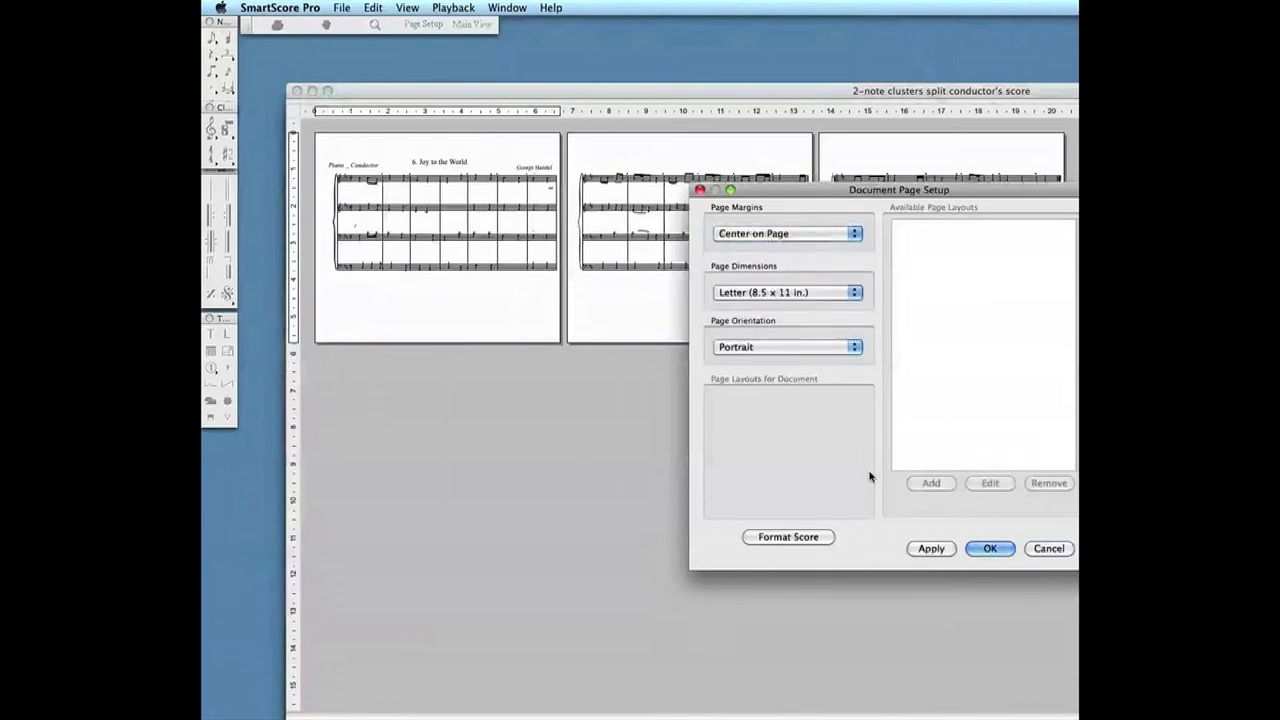
left_click(990, 548)
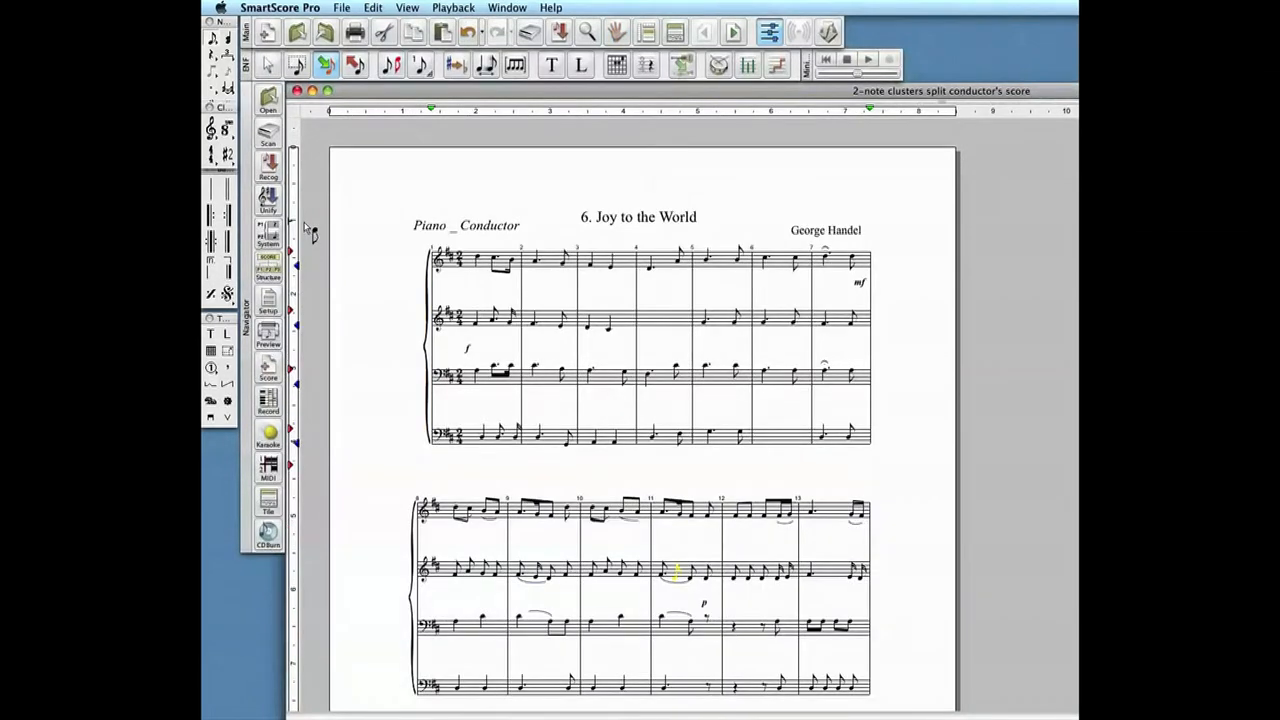
- Examine how the four-staff systems are laid out and spaced on the reformatted pages
scroll(418, 356, "down", 5)
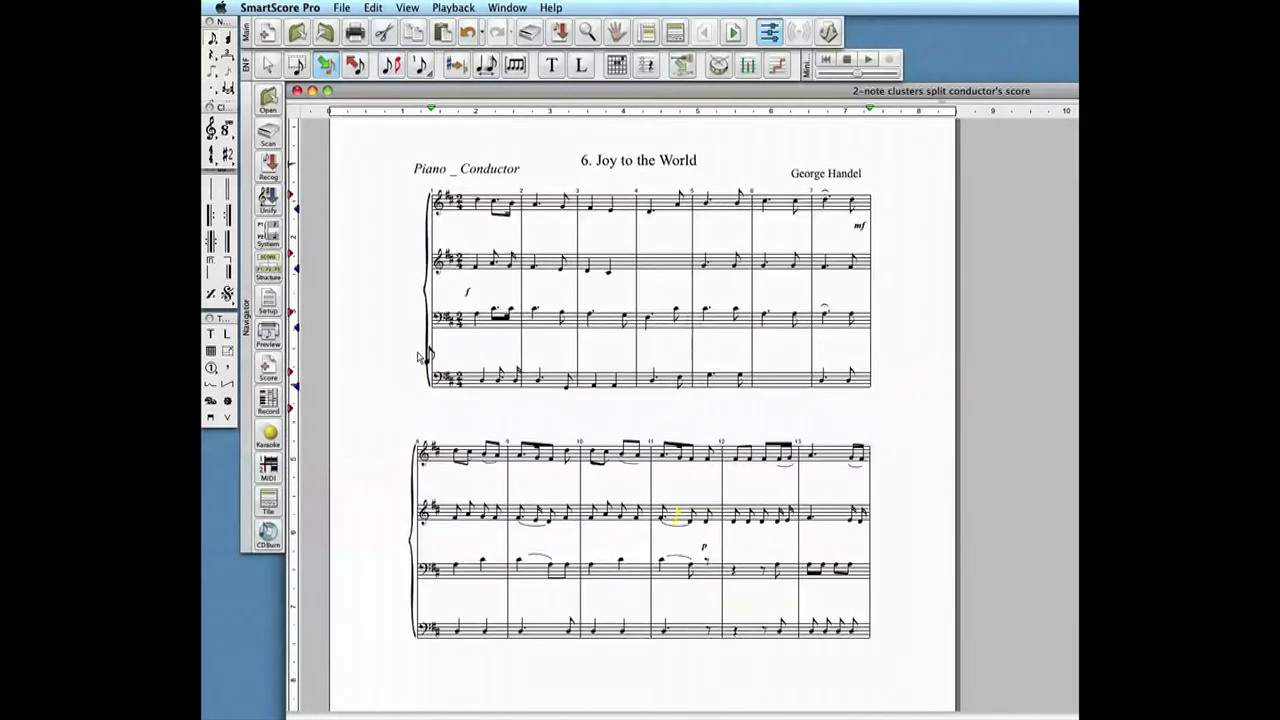
scroll(420, 356, "down", 6)
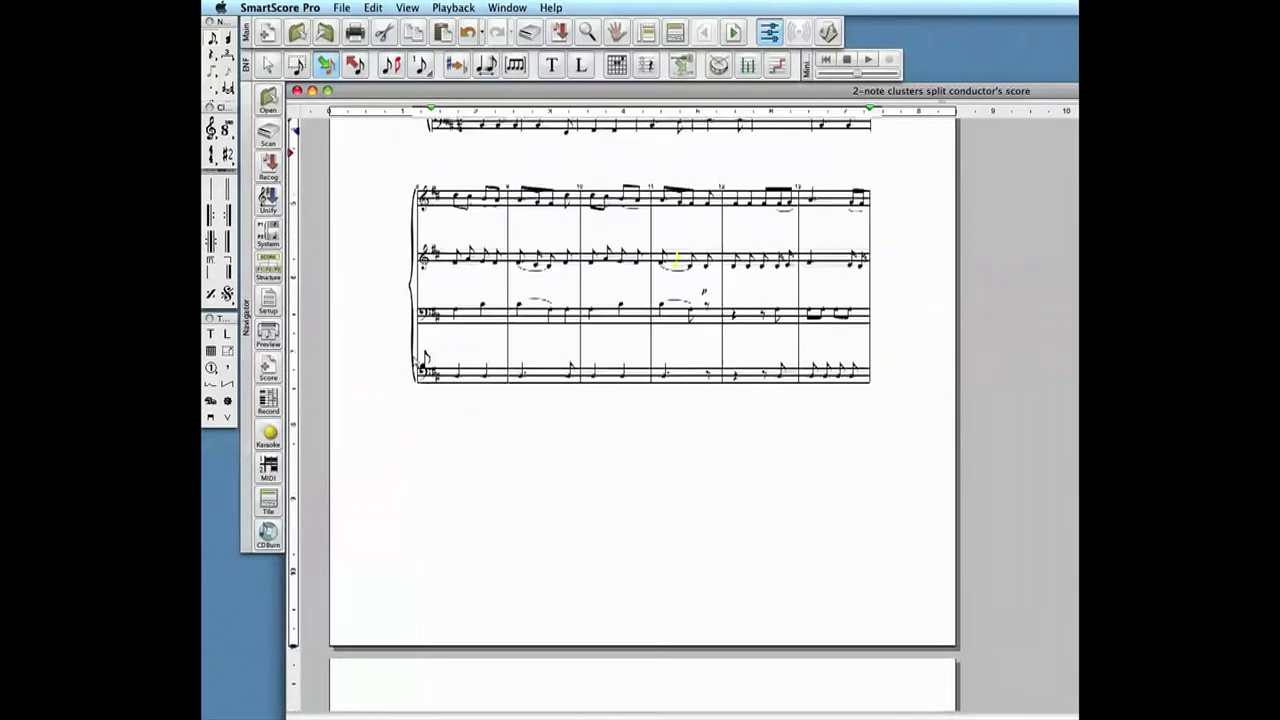
scroll(420, 357, "up", 4)
scroll(418, 362, "up", 8)
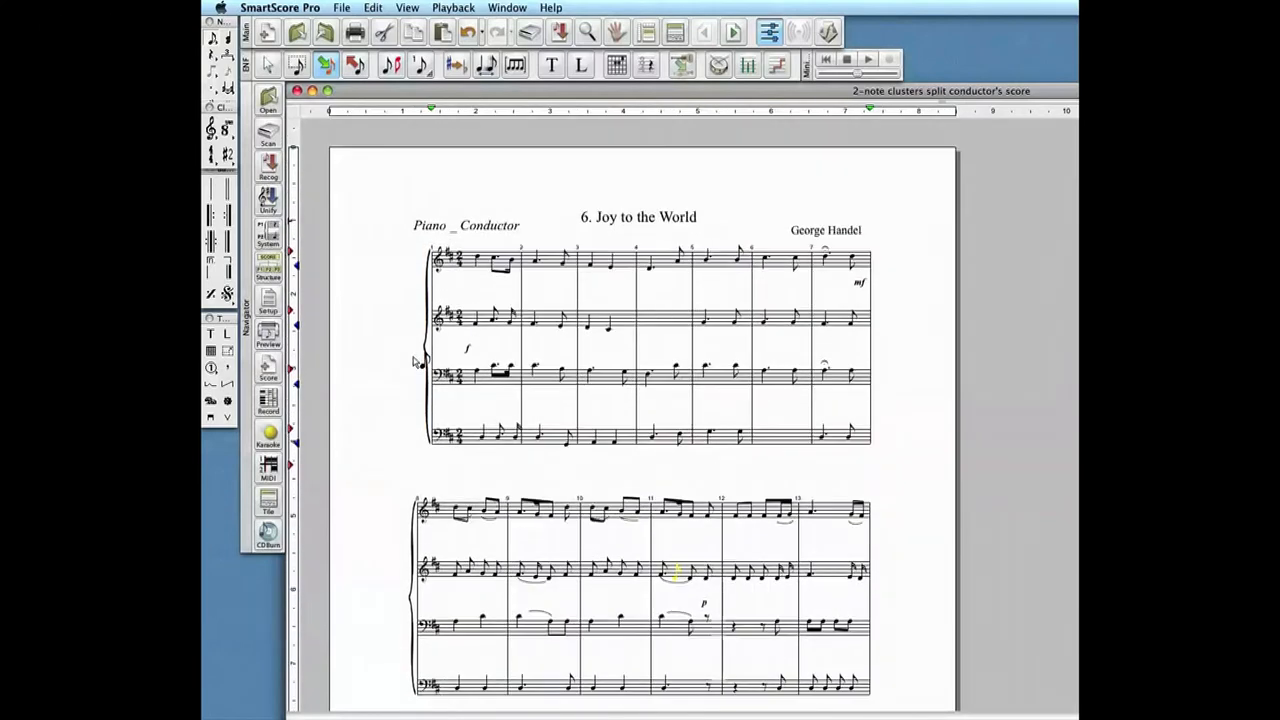
scroll(418, 362, "down", 12)
scroll(412, 365, "down", 12)
scroll(412, 373, "up", 9)
scroll(412, 373, "up", 10)
scroll(410, 370, "up", 6)
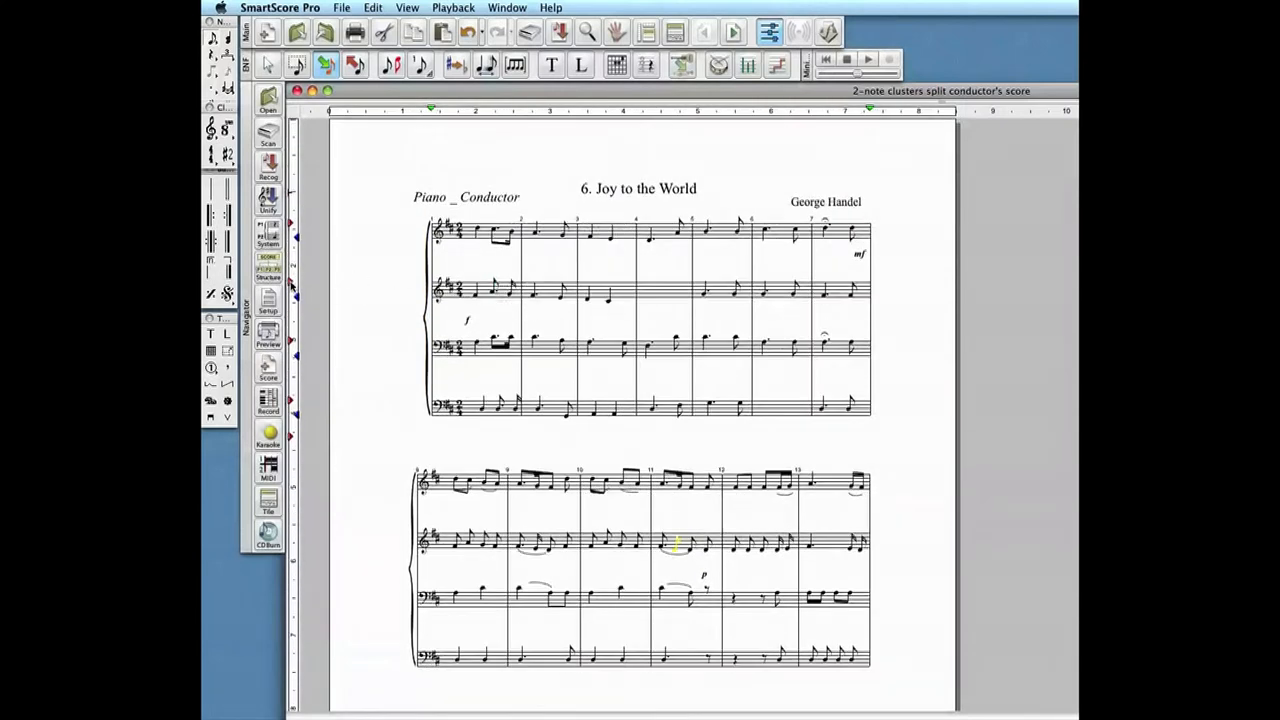
- Reduce the vertical gaps between the four staves of the first system until they are closely and evenly spaced
left_click_drag(293, 278, 293, 268)
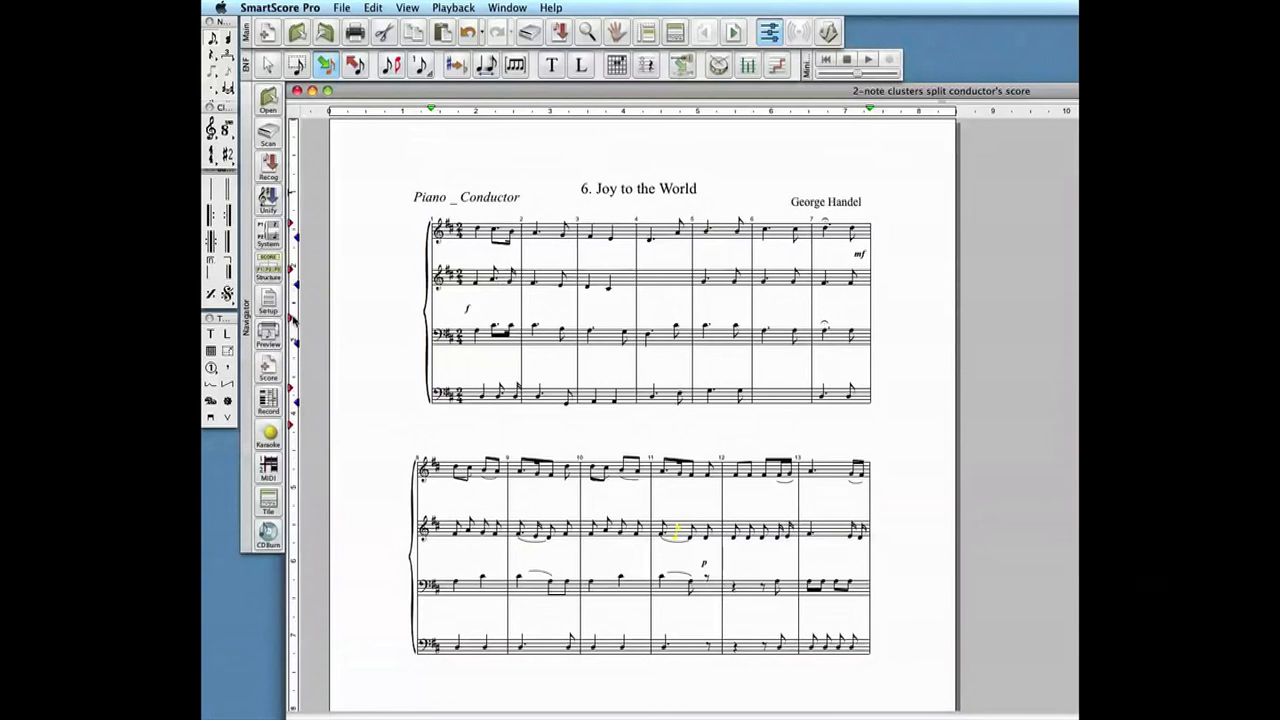
left_click_drag(293, 316, 293, 312)
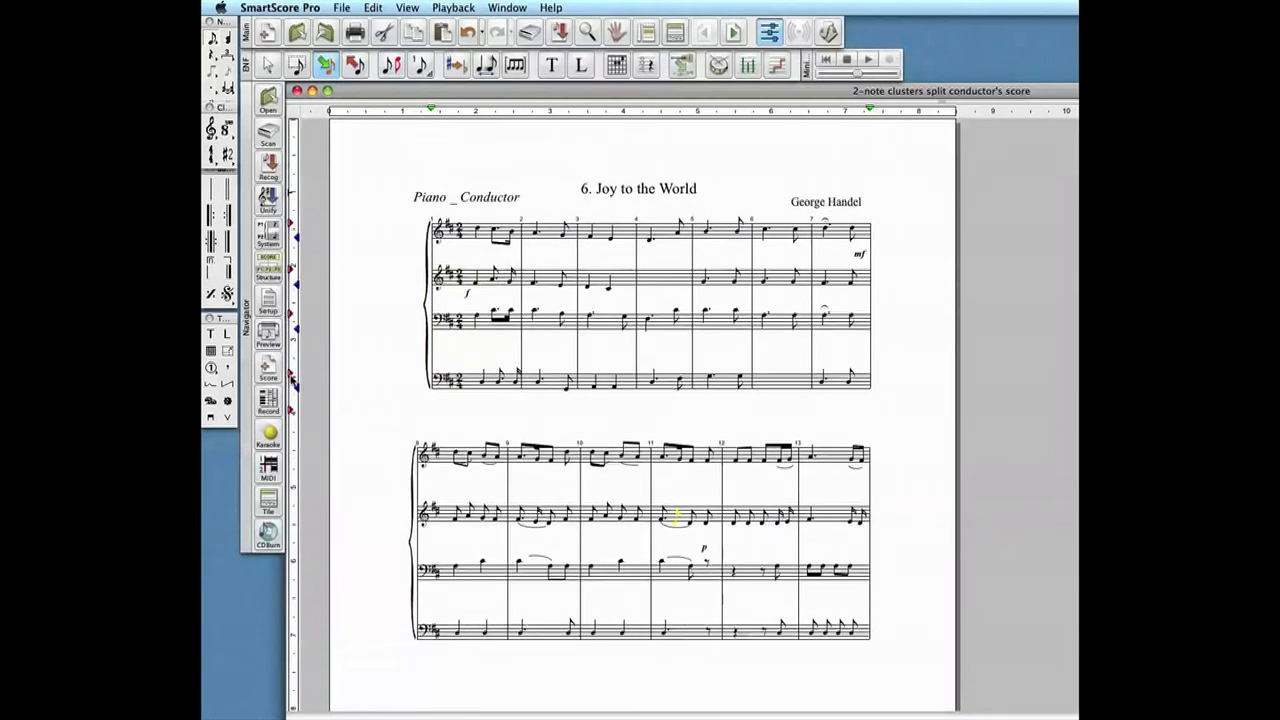
left_click_drag(293, 360, 293, 344)
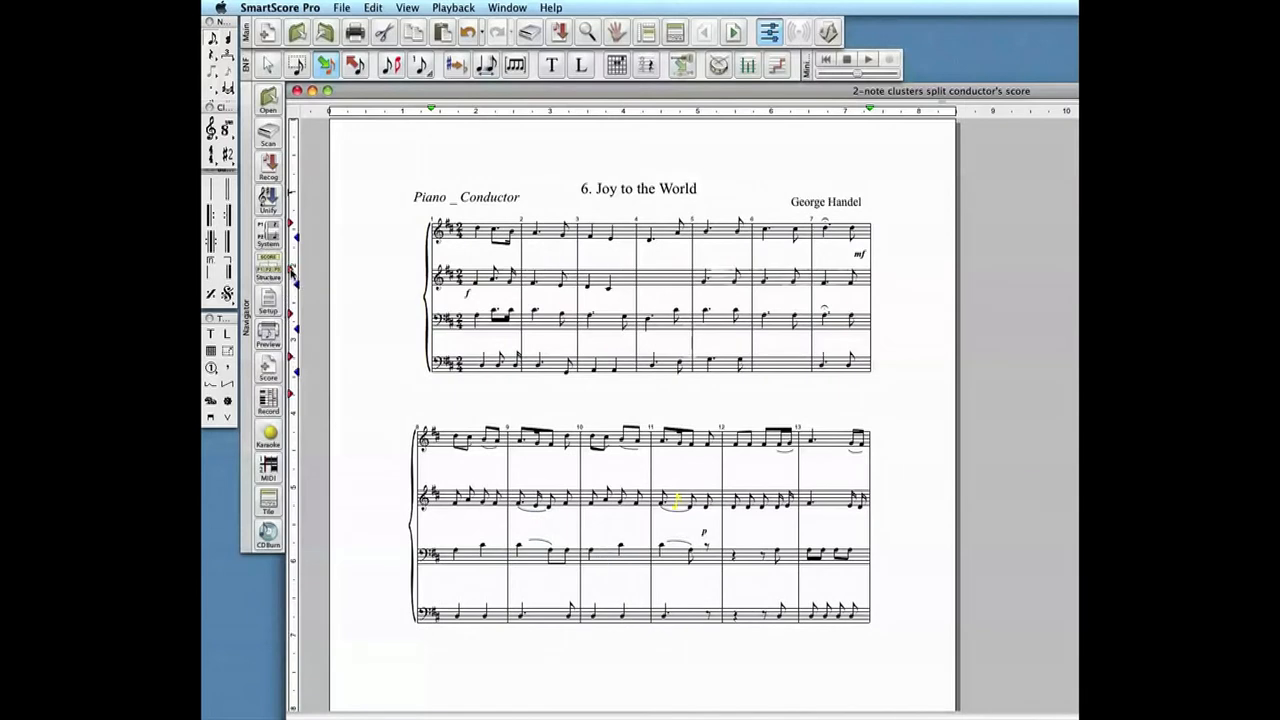
left_click_drag(293, 271, 293, 268)
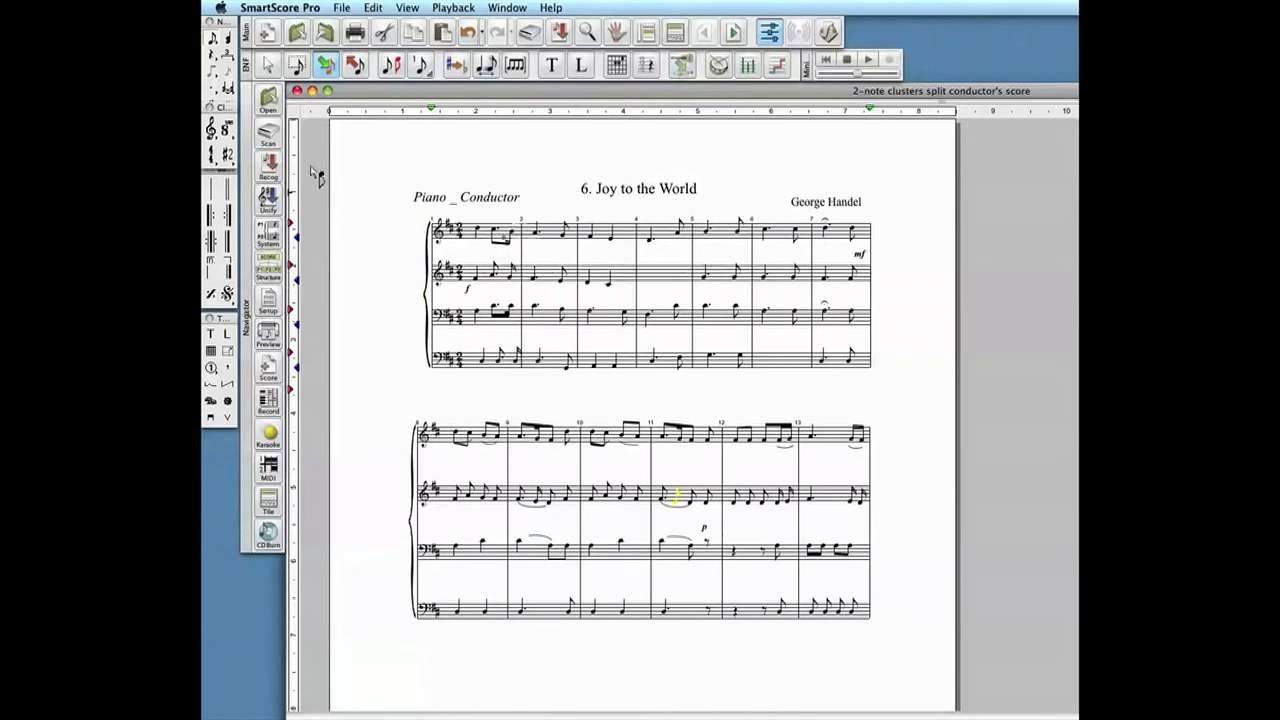
- Copy the first system's line and staff spacing to All Systems and shift the music higher on the page
left_click(267, 65)
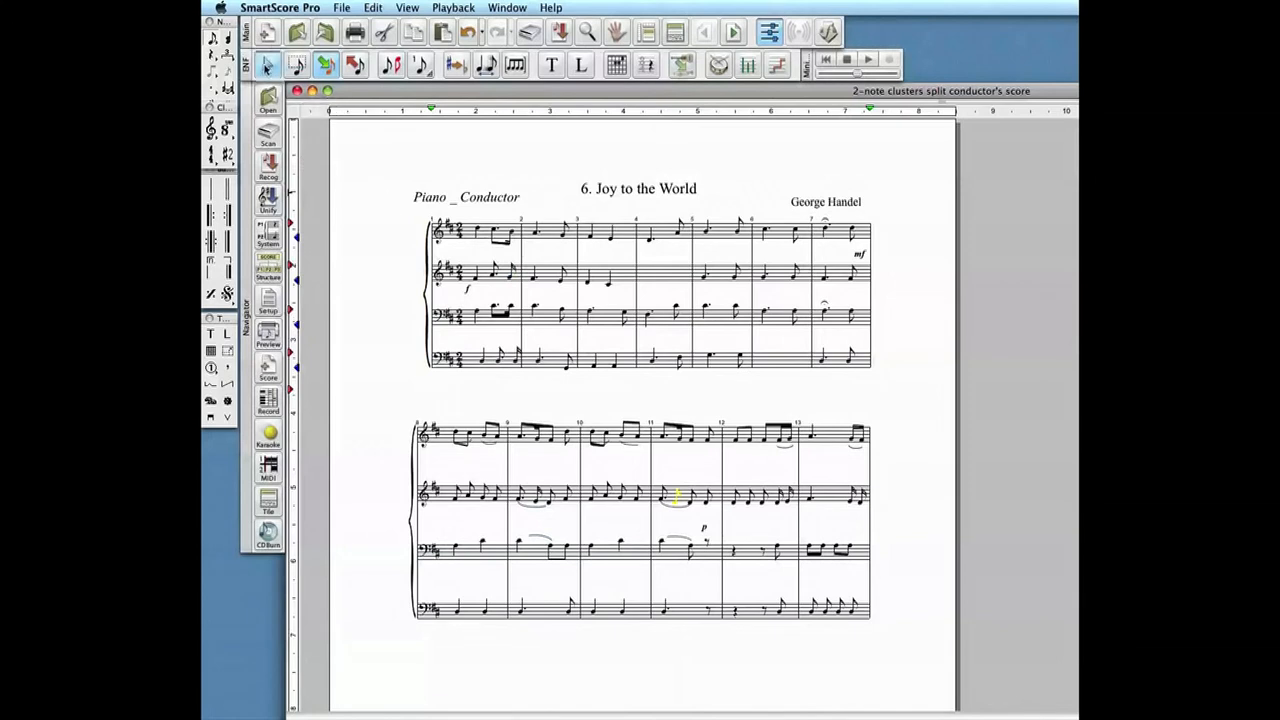
right_click(552, 266)
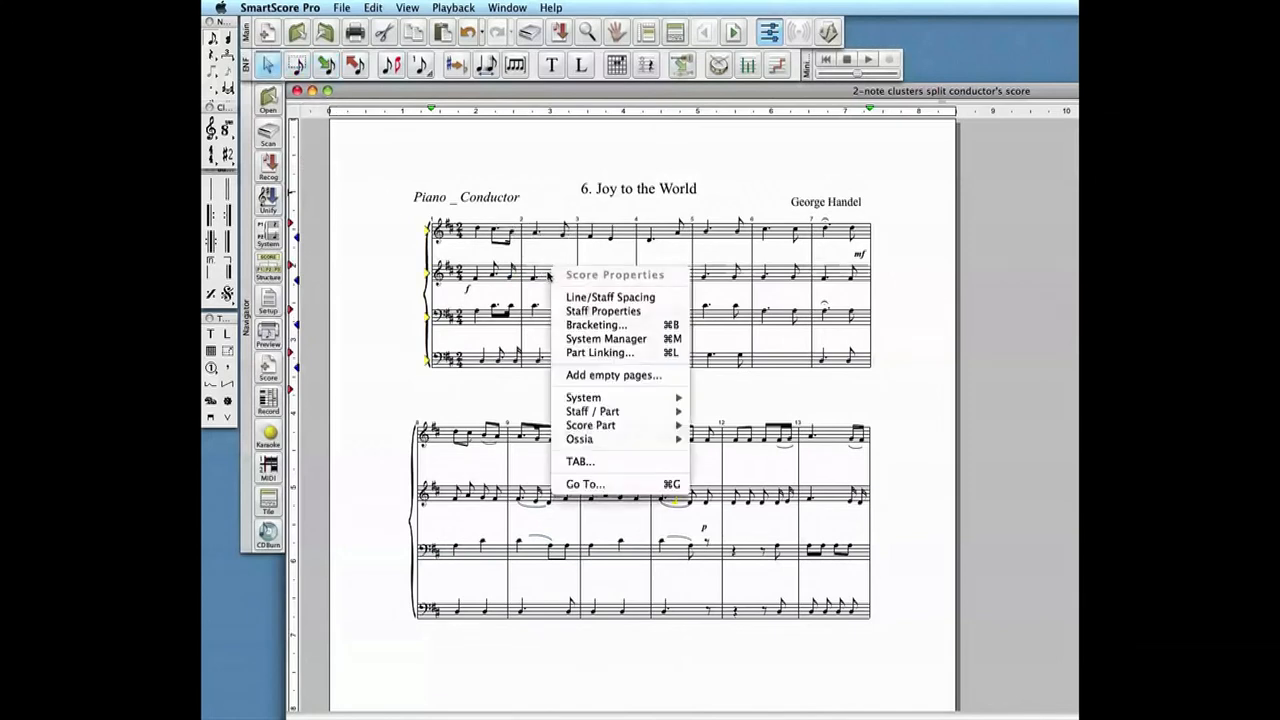
left_click(608, 300)
left_click_drag(868, 243, 717, 261)
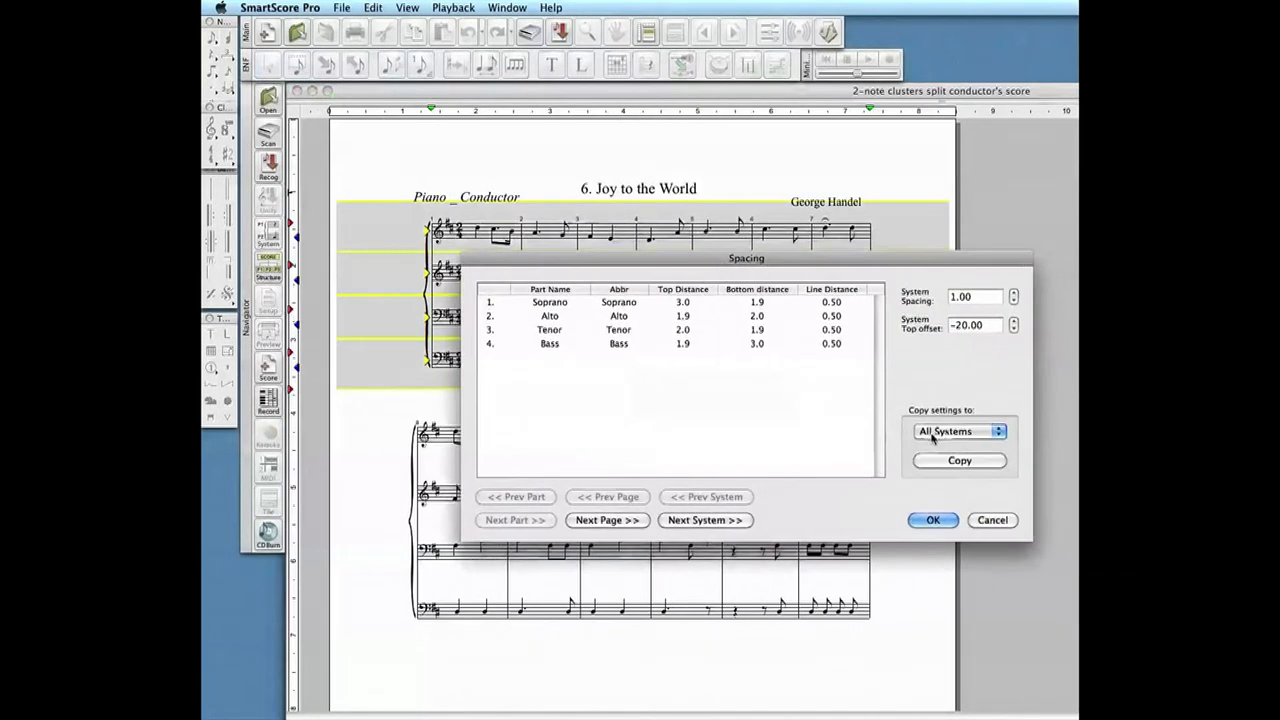
left_click(946, 462)
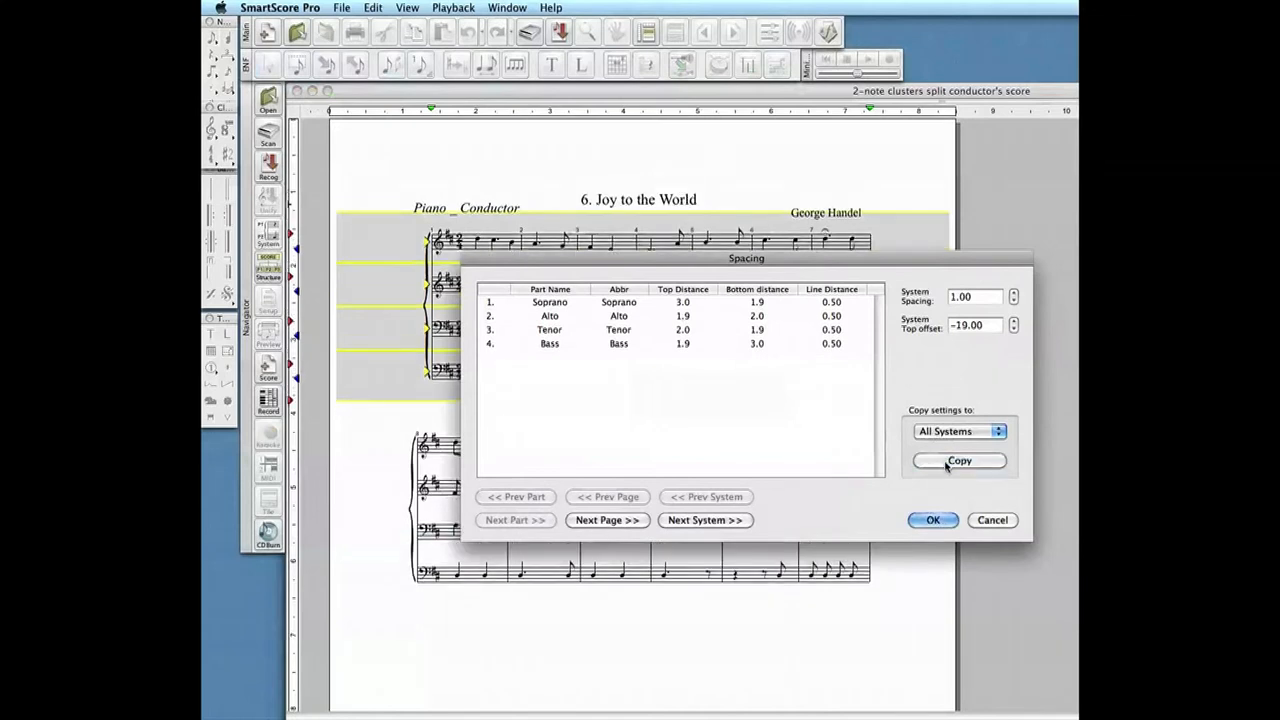
left_click(932, 520)
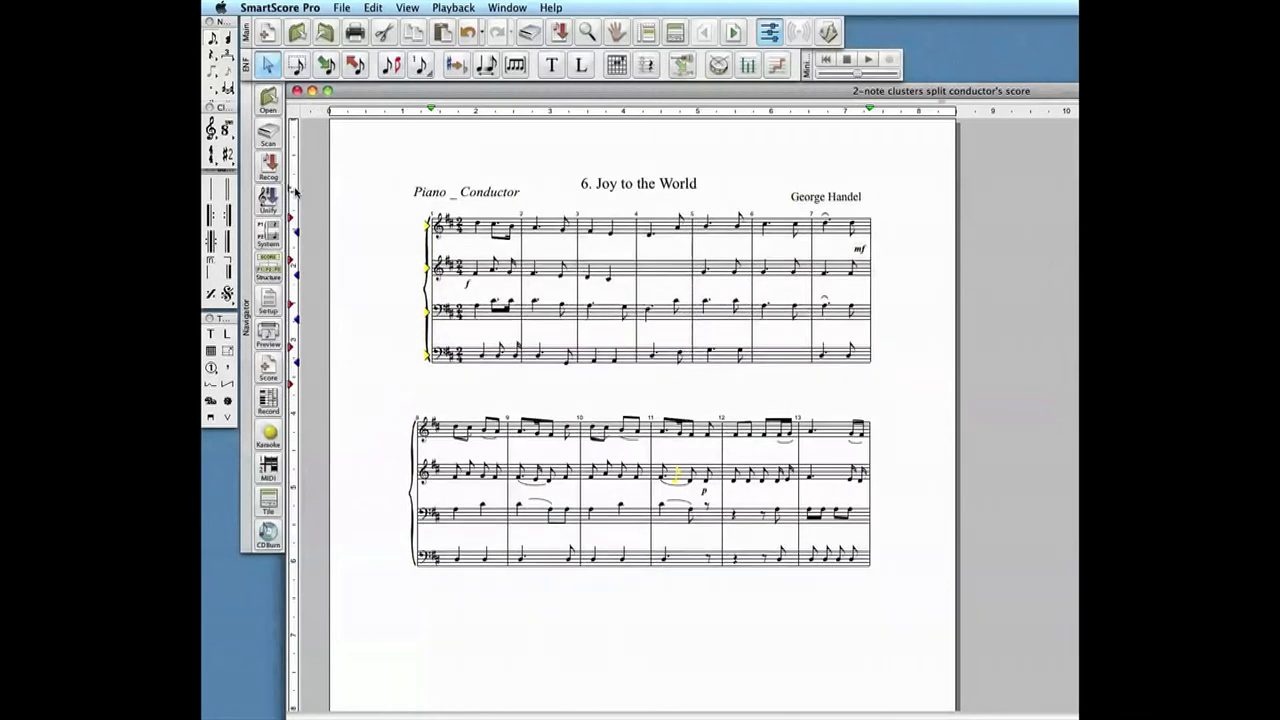
left_click_drag(295, 182, 295, 173)
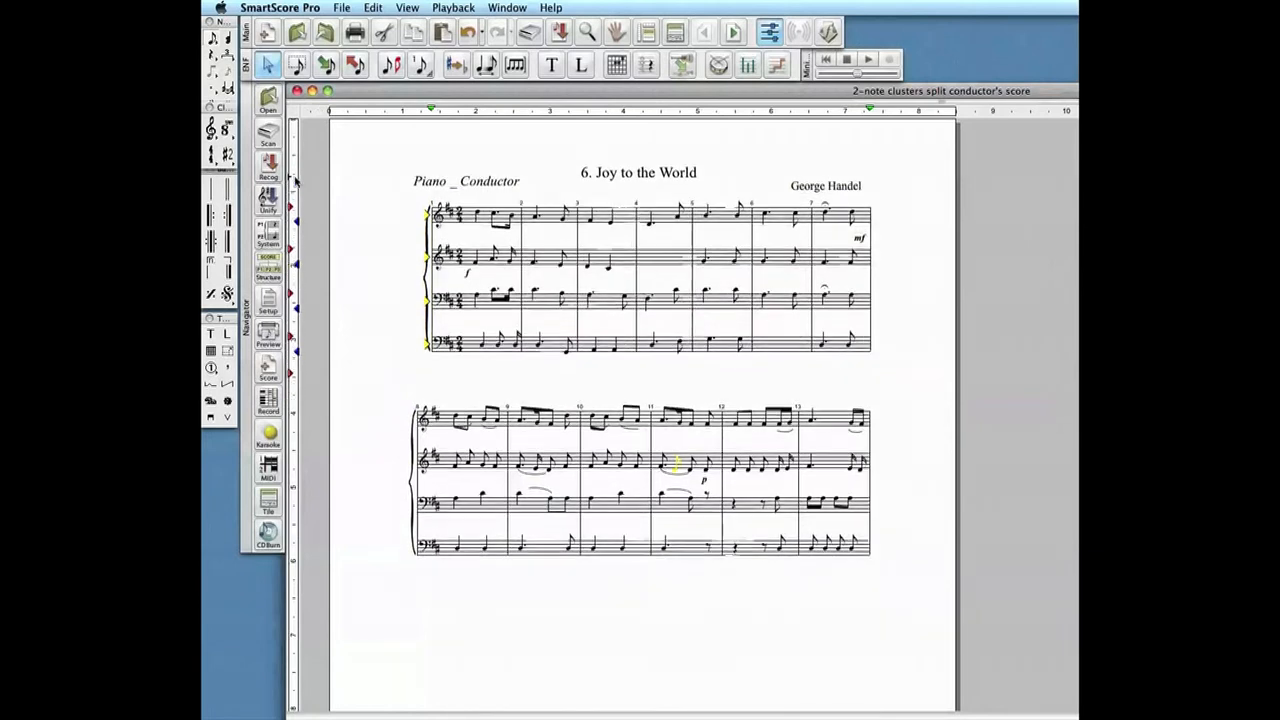
- In the print preview, extend the bottom page margin to about 9.7 on the vertical ruler to bring all three systems onto one page
scroll(1061, 545, "down", 3)
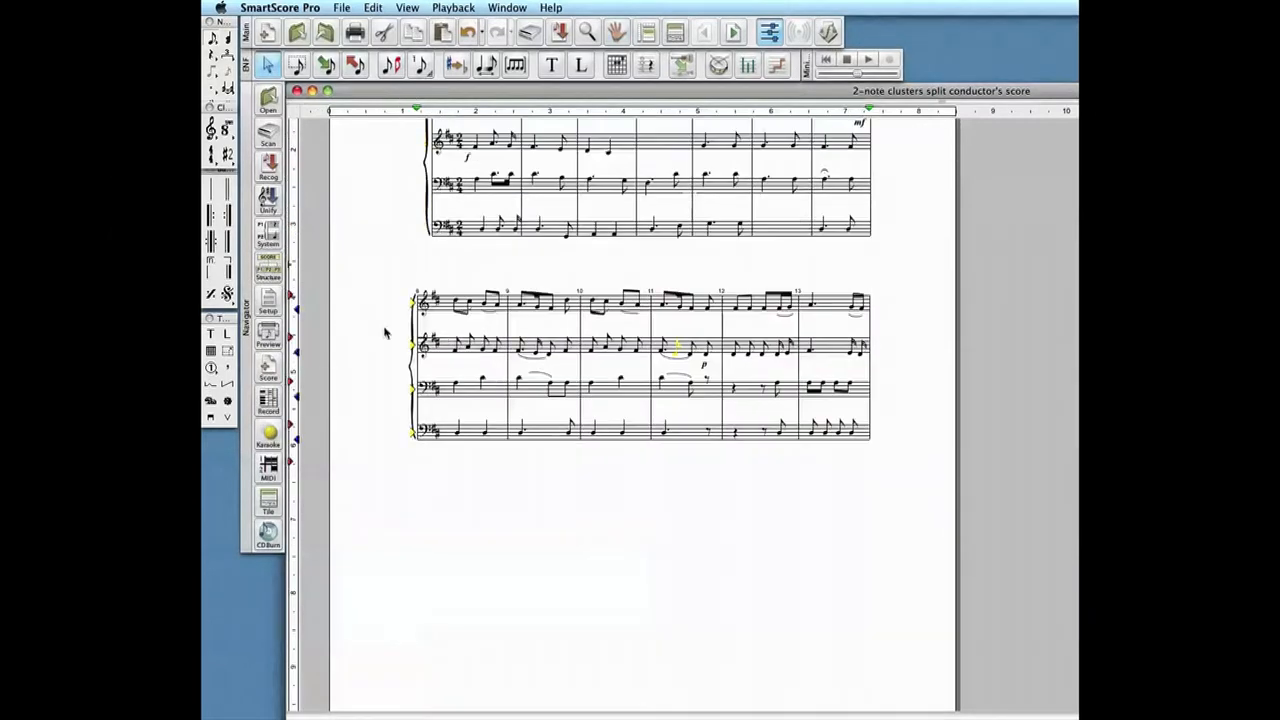
left_click(266, 335)
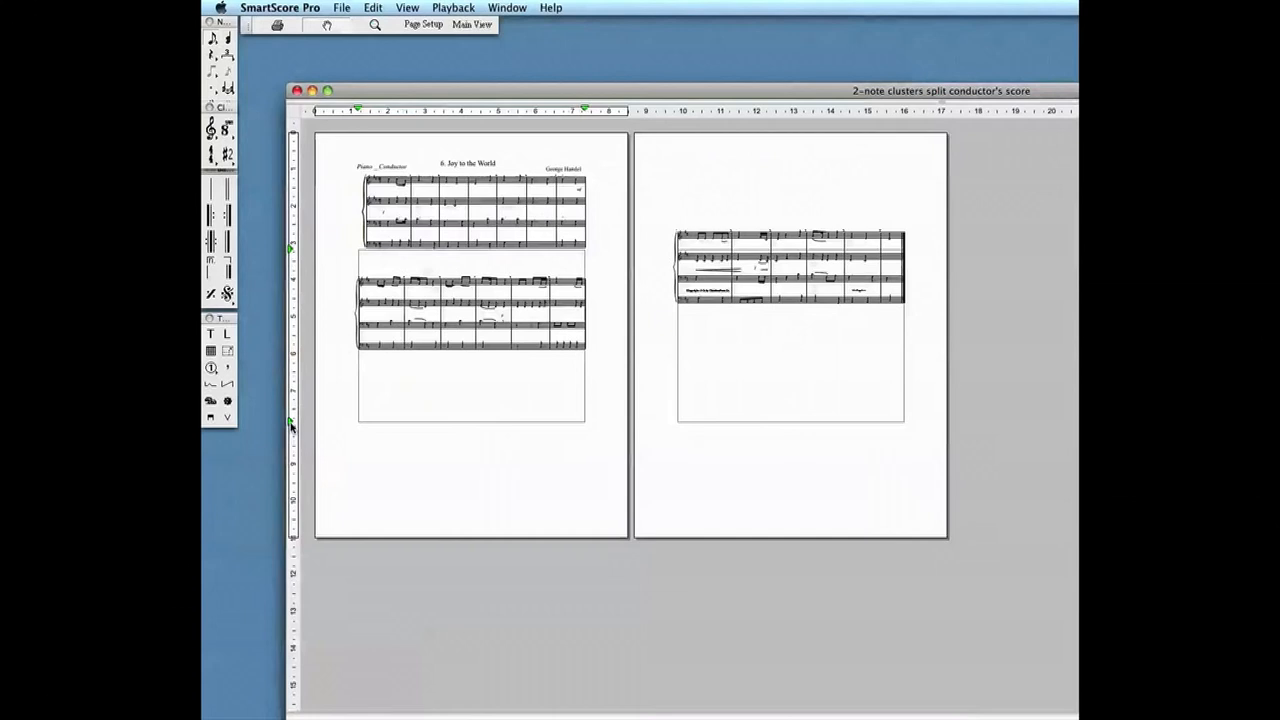
left_click_drag(291, 463, 289, 482)
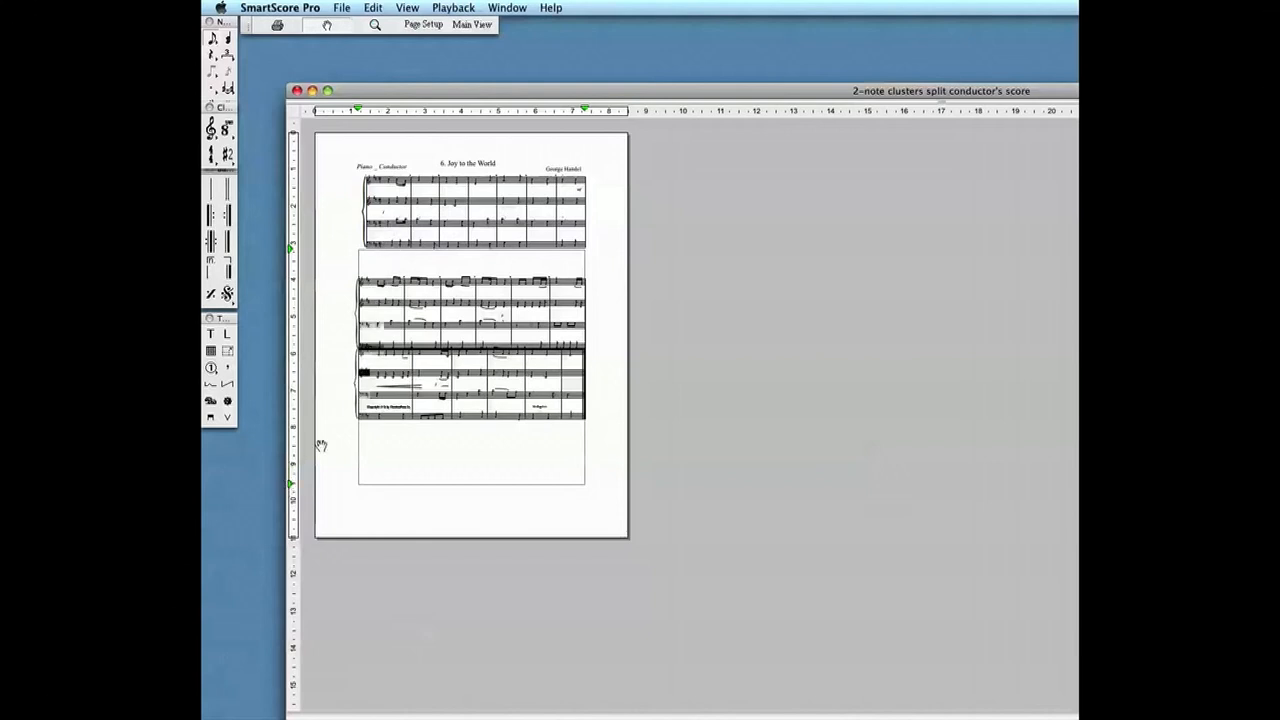
left_click_drag(292, 487, 293, 491)
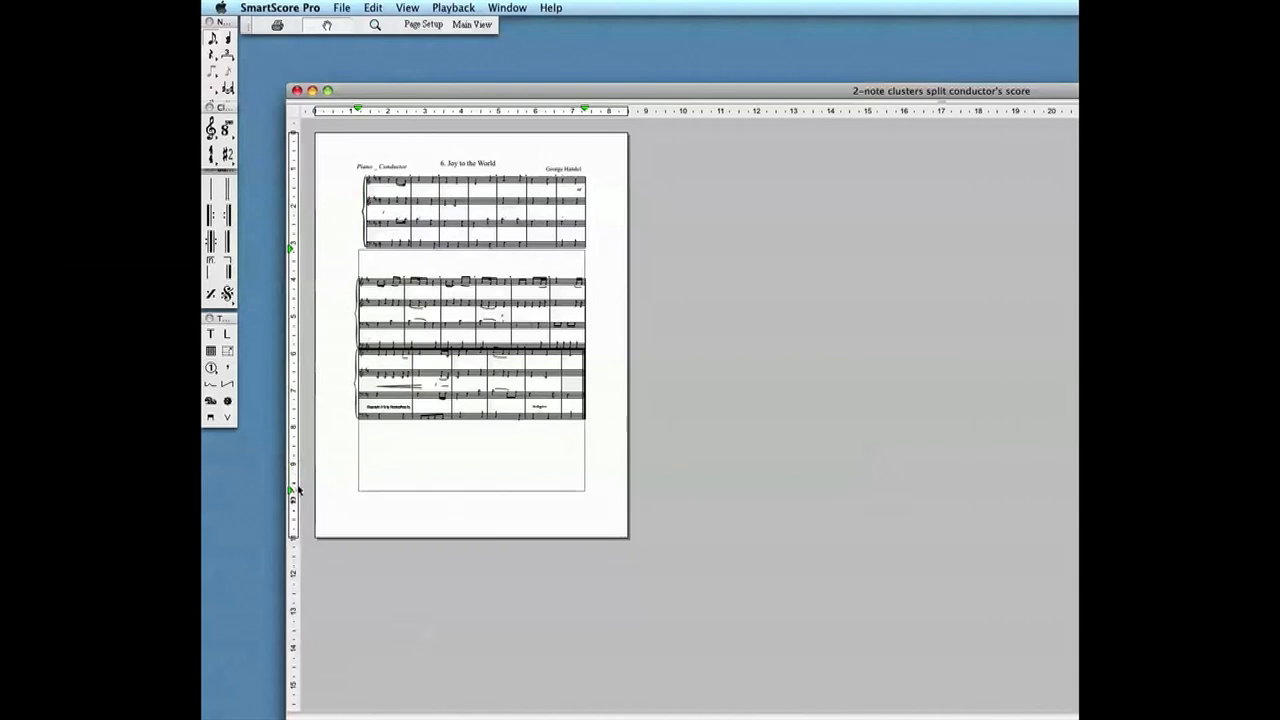
left_click(471, 26)
- Move the third system down clear of the second, leaving a gap similar to the one between the first two systems
left_click(480, 507)
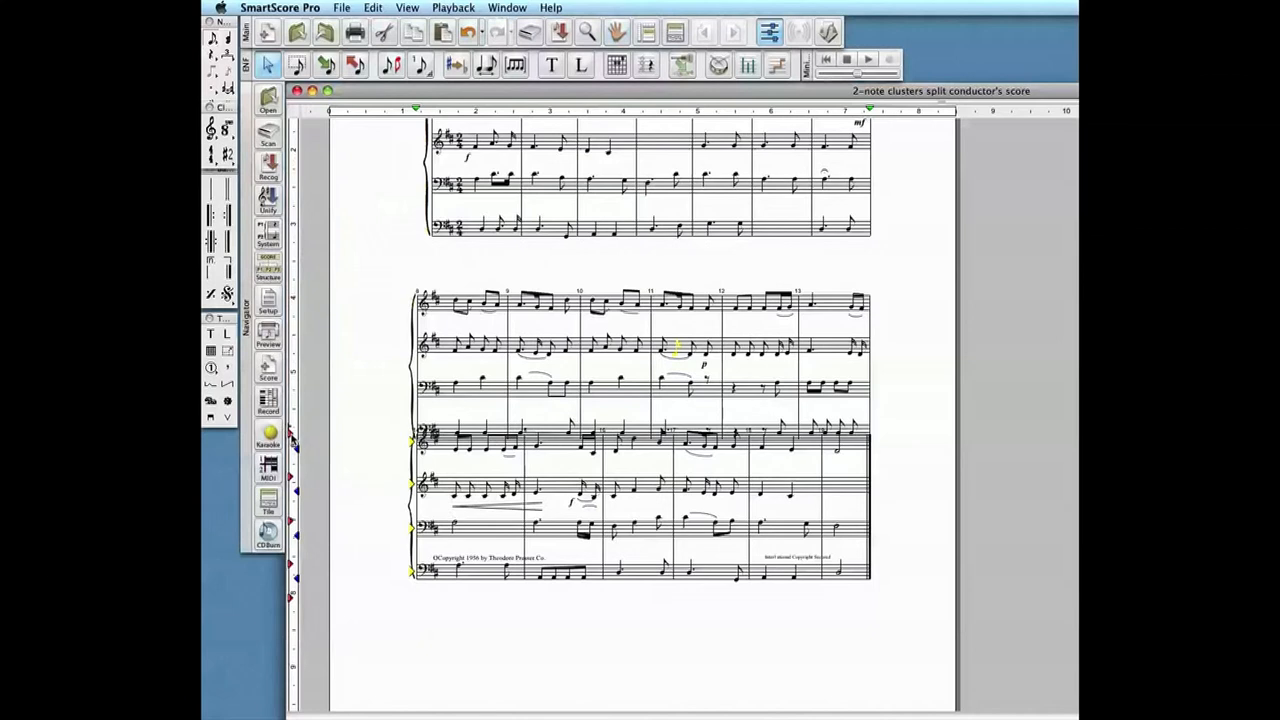
left_click_drag(292, 447, 292, 495)
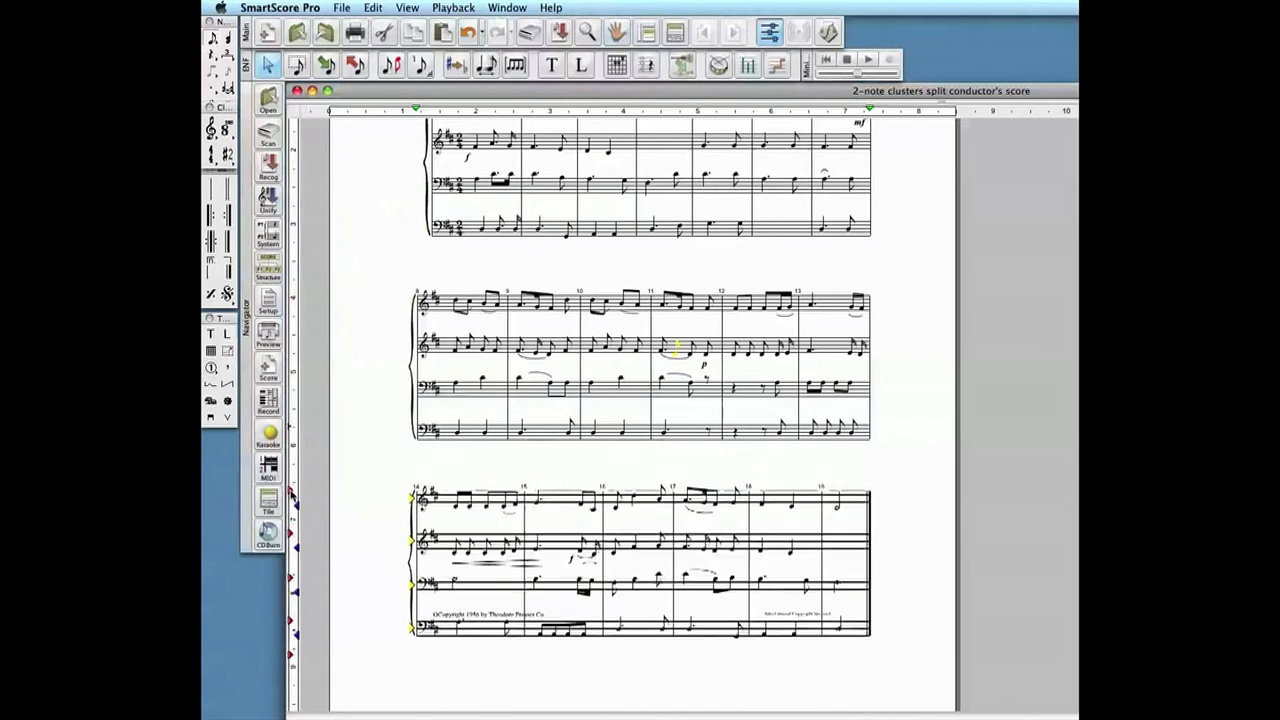
scroll(394, 443, "down", 5)
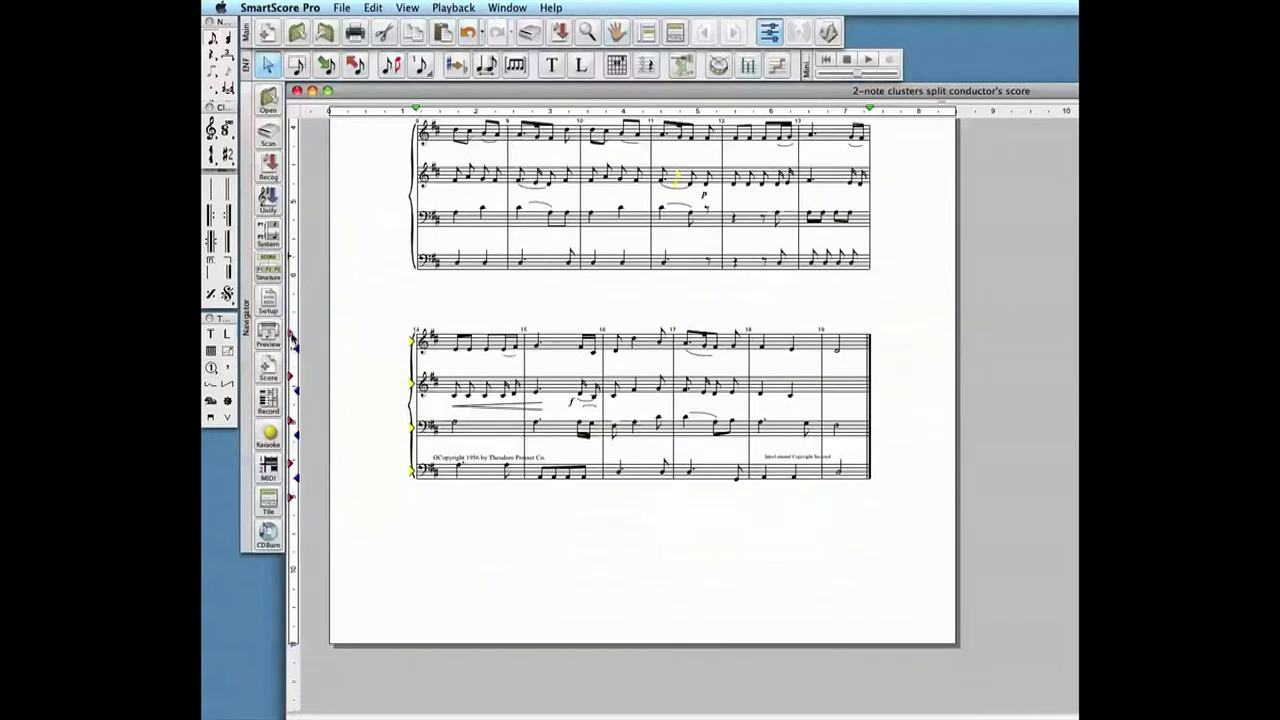
- Shift the first system and the music below it slightly down the page
scroll(338, 336, "up", 8)
left_click(450, 243)
left_click_drag(291, 206, 292, 227)
- Raise the title "6. Joy to the World" higher above the first system and check the page in the print preview
double_click(615, 222)
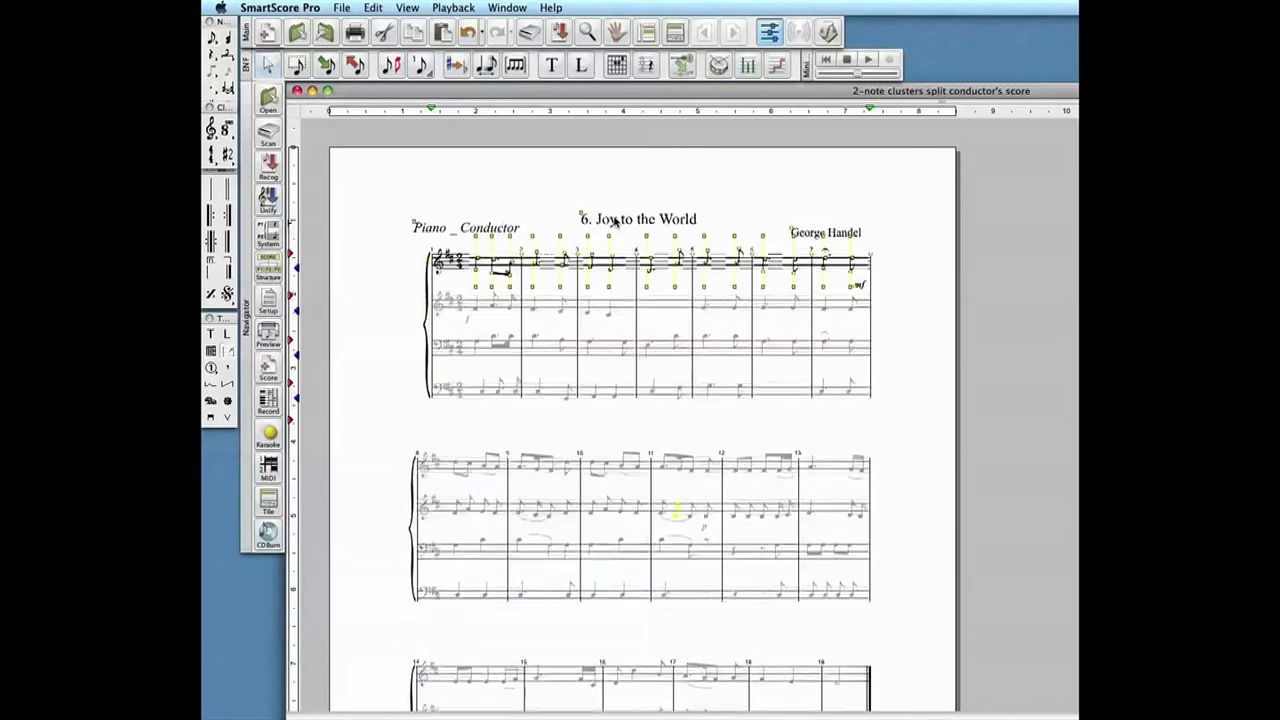
left_click_drag(582, 216, 580, 188)
left_click(520, 197)
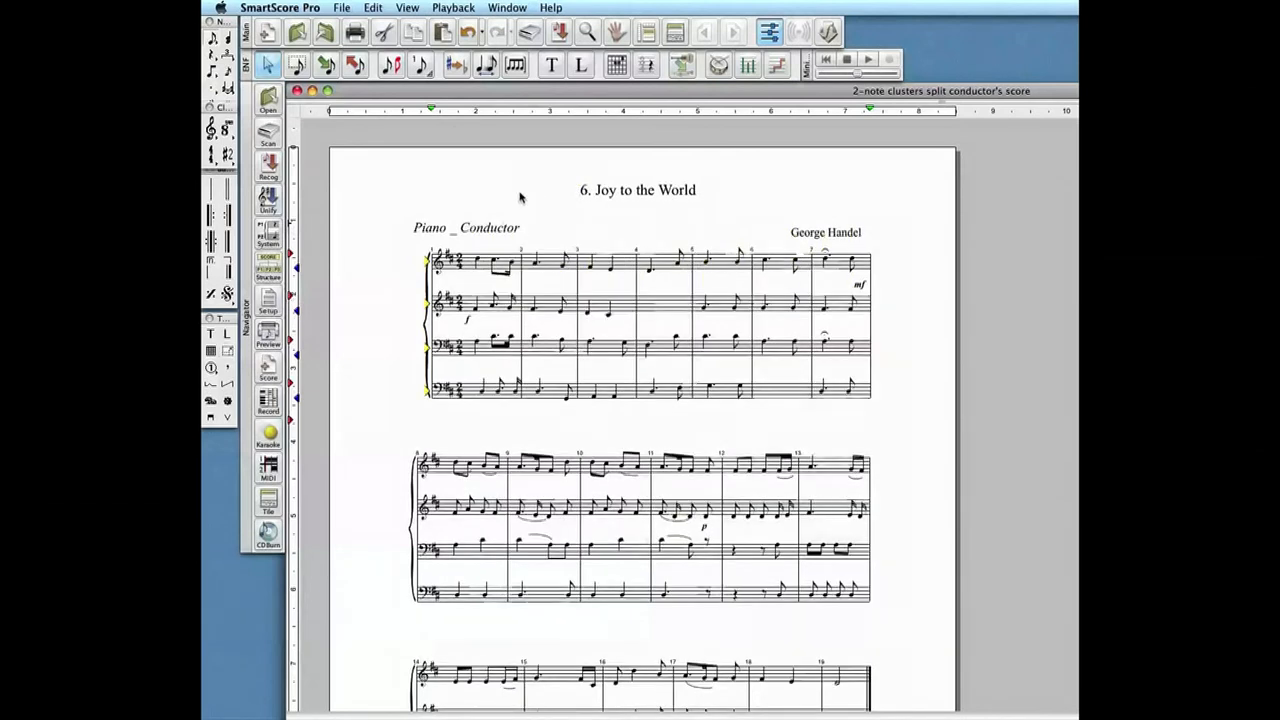
left_click(270, 340)
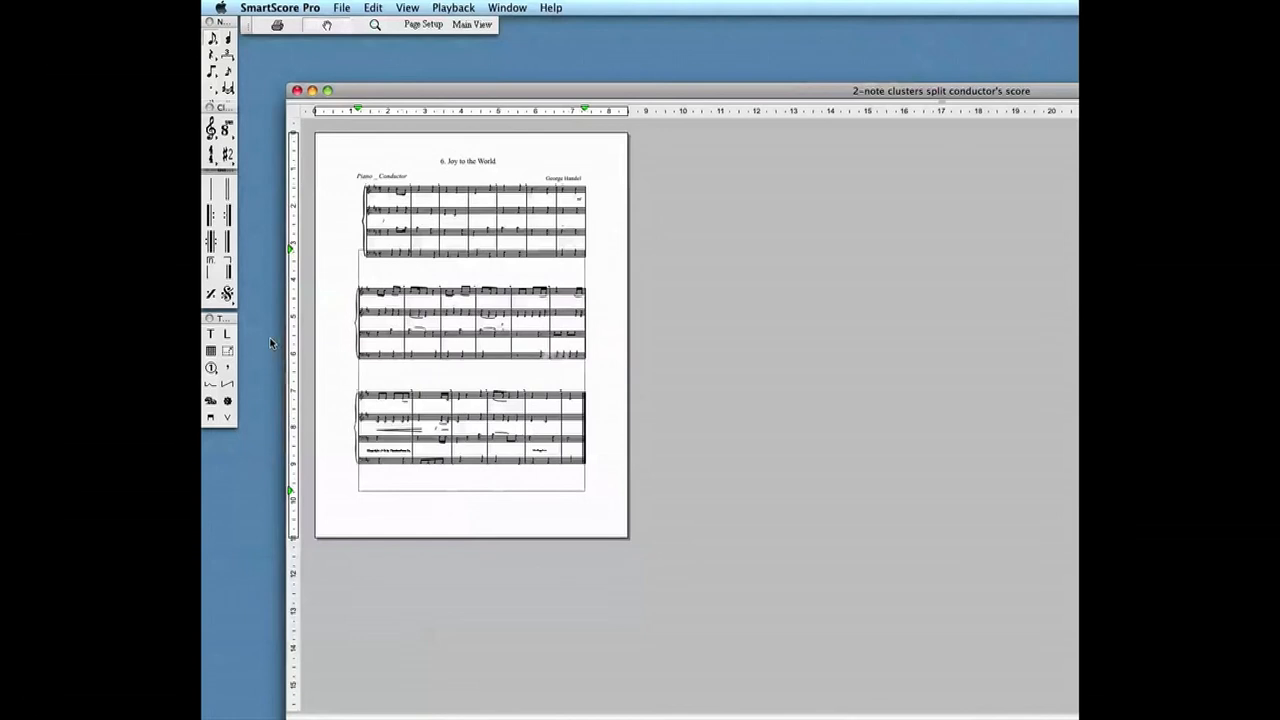
left_click(468, 26)
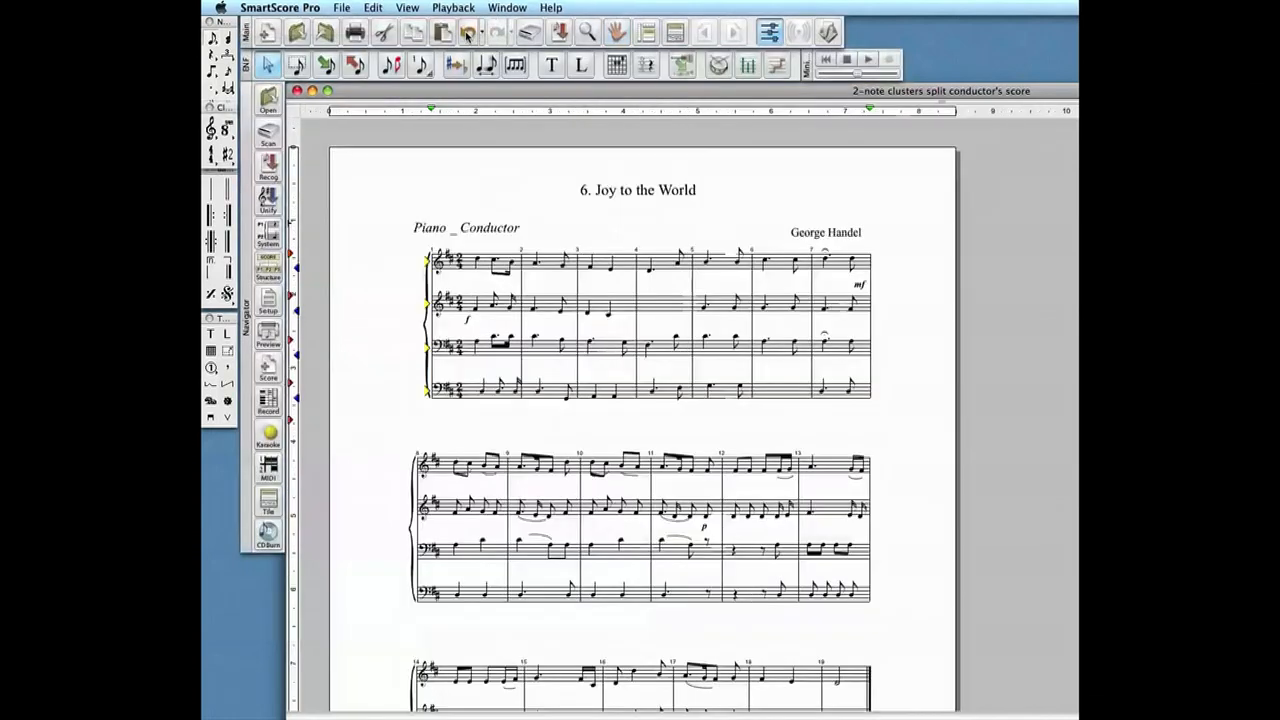